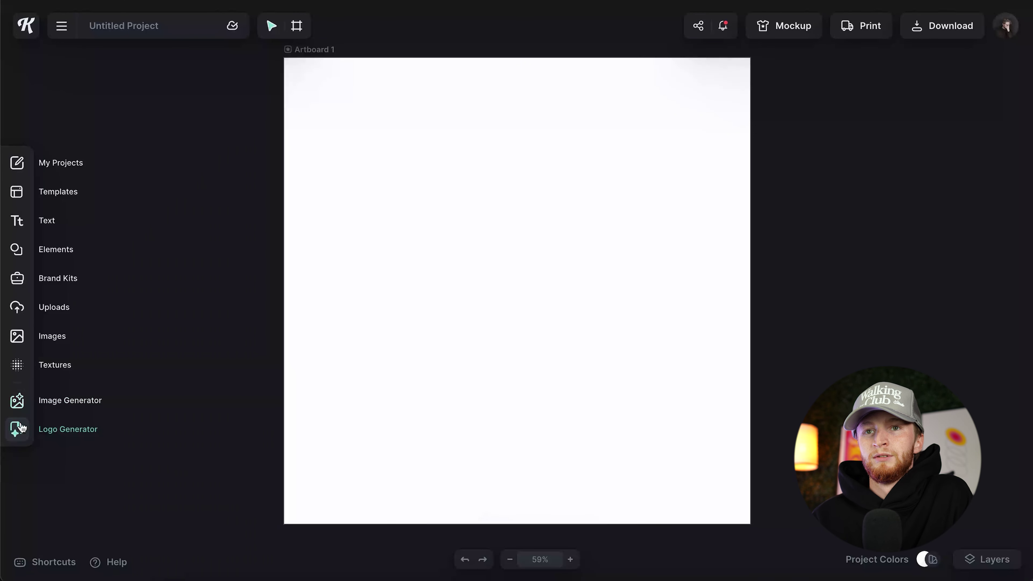
# Open the AI image generator and enter the prompt "cute dog".
pyautogui.click(16, 401)
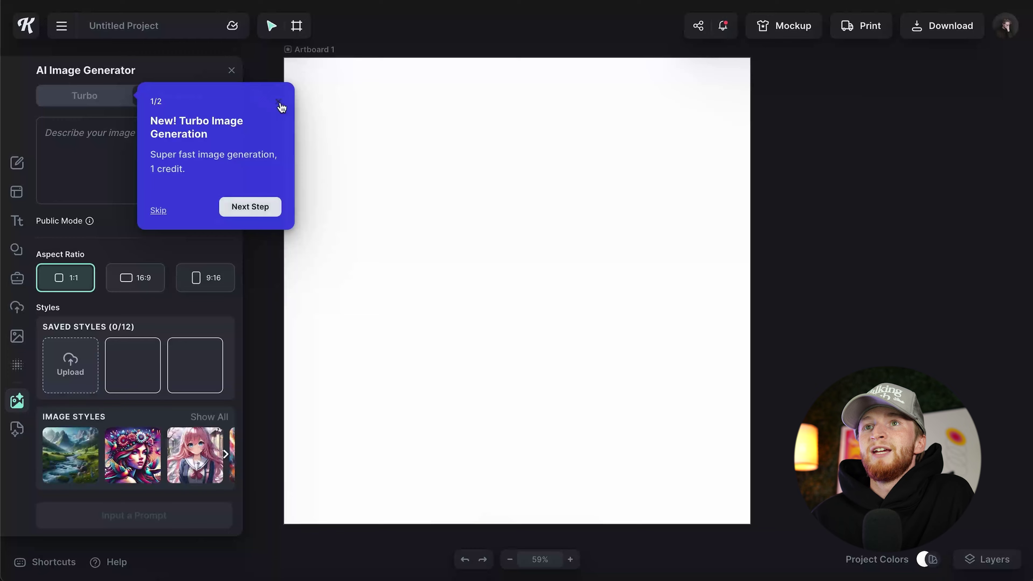
pyautogui.click(280, 105)
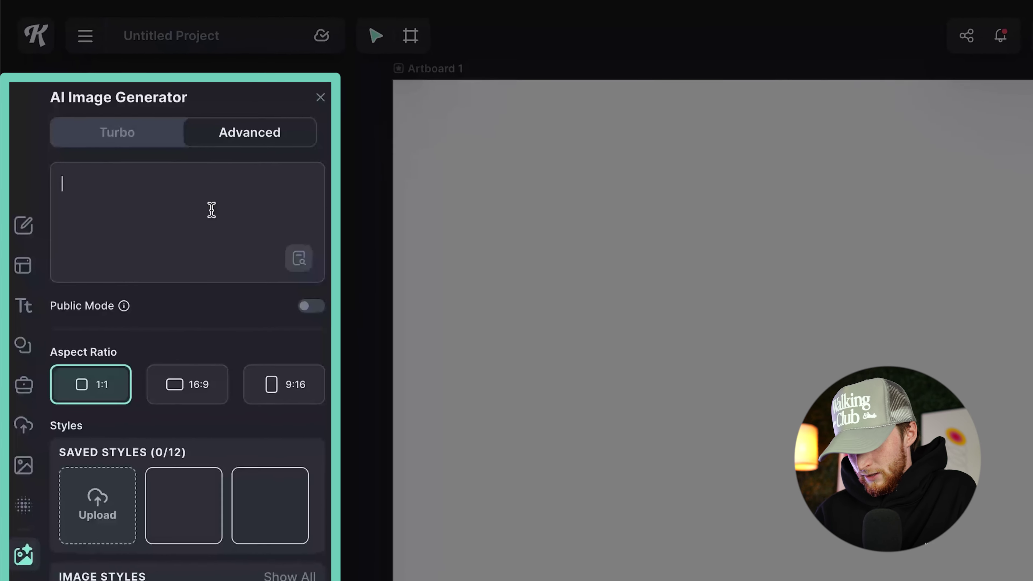
pyautogui.write('cute dog')
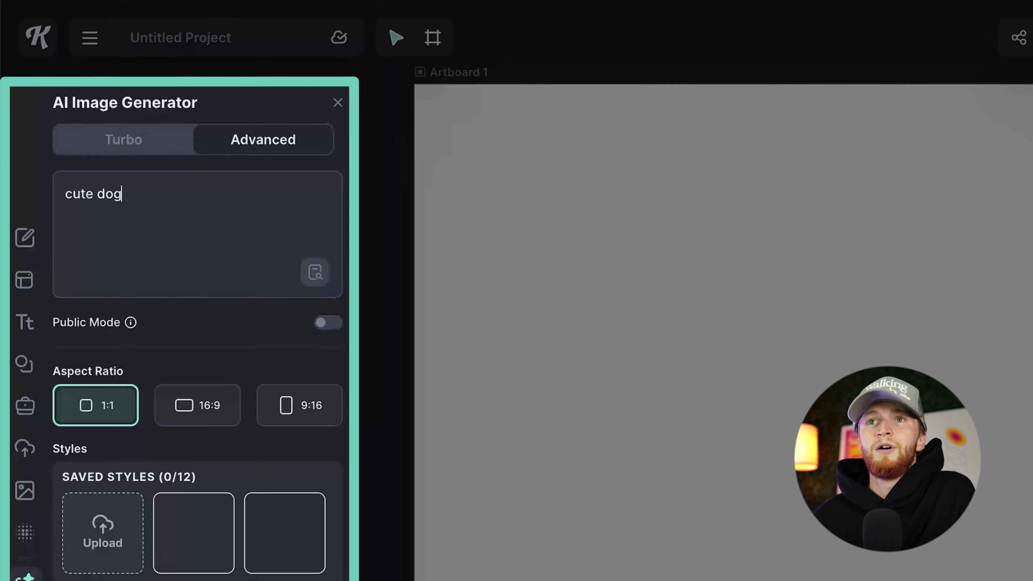
# Choose the Kawaii Icon clipart style for the Advanced image generation.
pyautogui.scroll(-5, 263, 578)
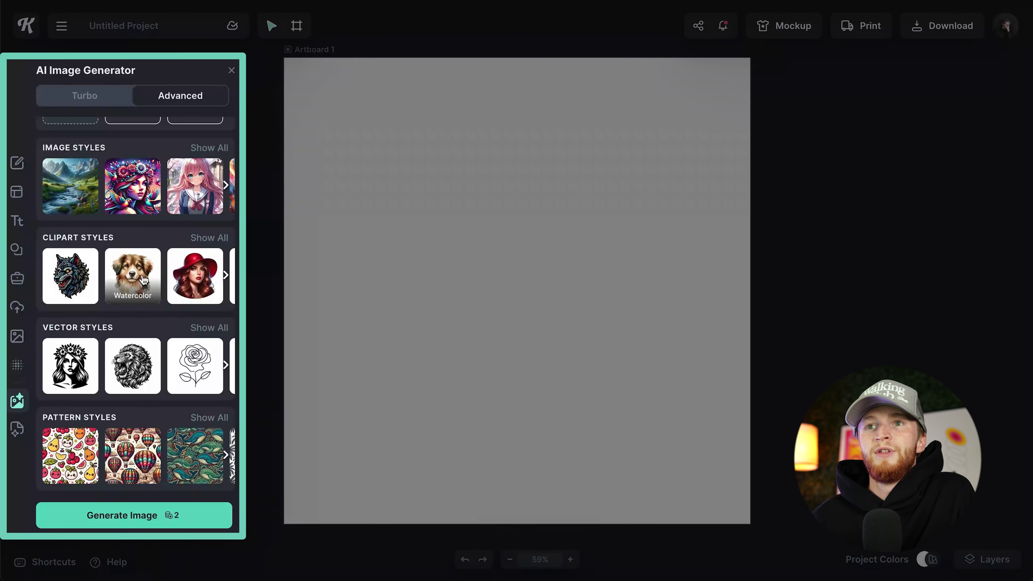
pyautogui.hscroll(5, 143, 280)
pyautogui.click(130, 277)
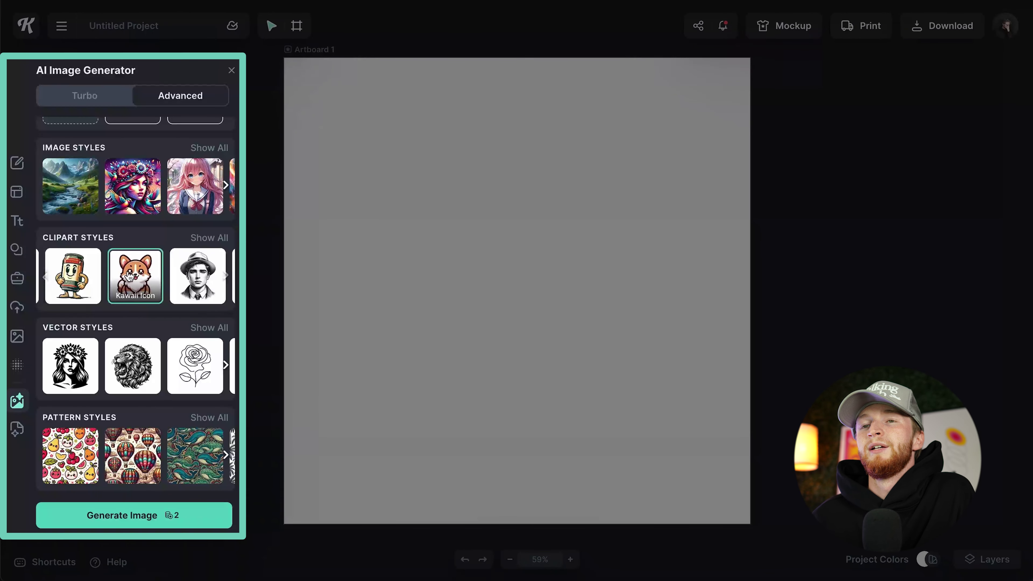
pyautogui.scroll(5, 129, 277)
pyautogui.scroll(-3, 135, 388)
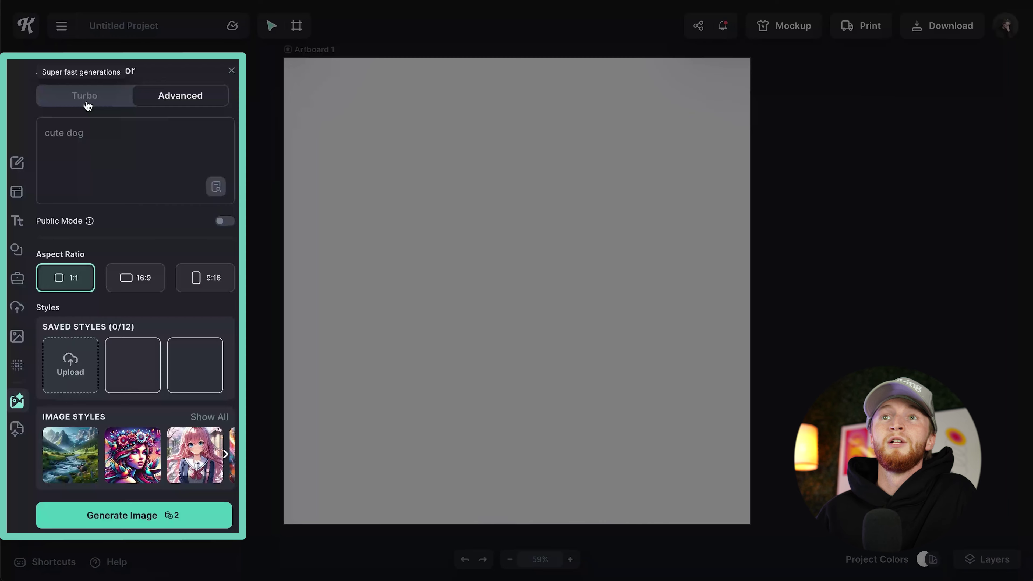
# Switch to Turbo generation with the Kawaii Icon clipart style and generate the "cute dog" image.
pyautogui.scroll(-1, 155, 250)
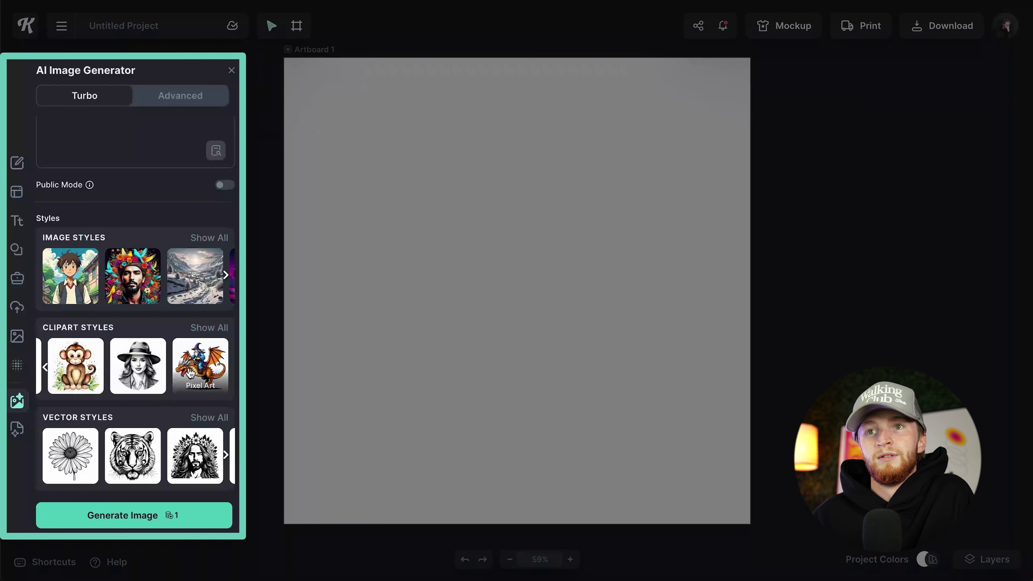
pyautogui.hscroll(5, 91, 370)
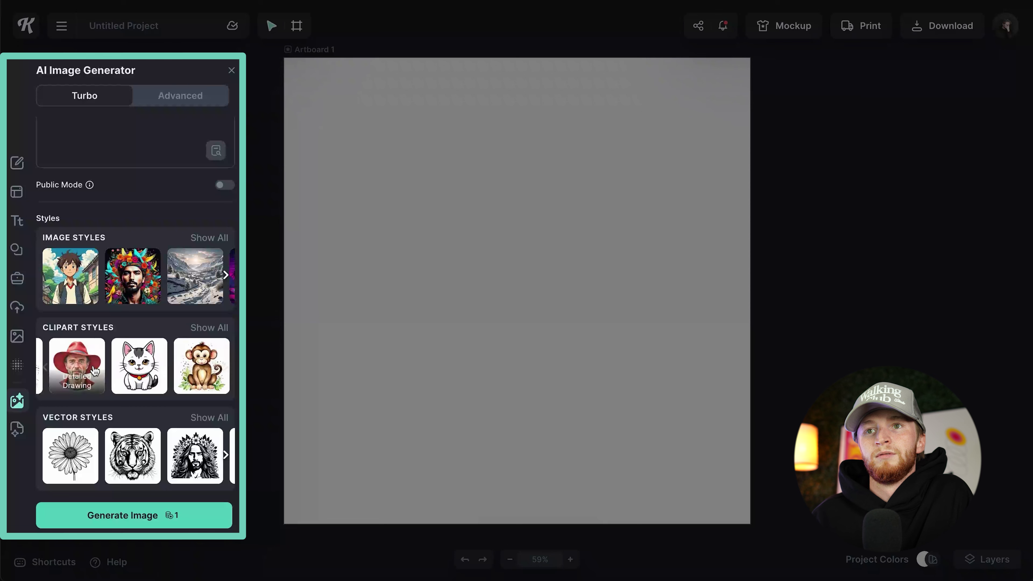
pyautogui.click(141, 366)
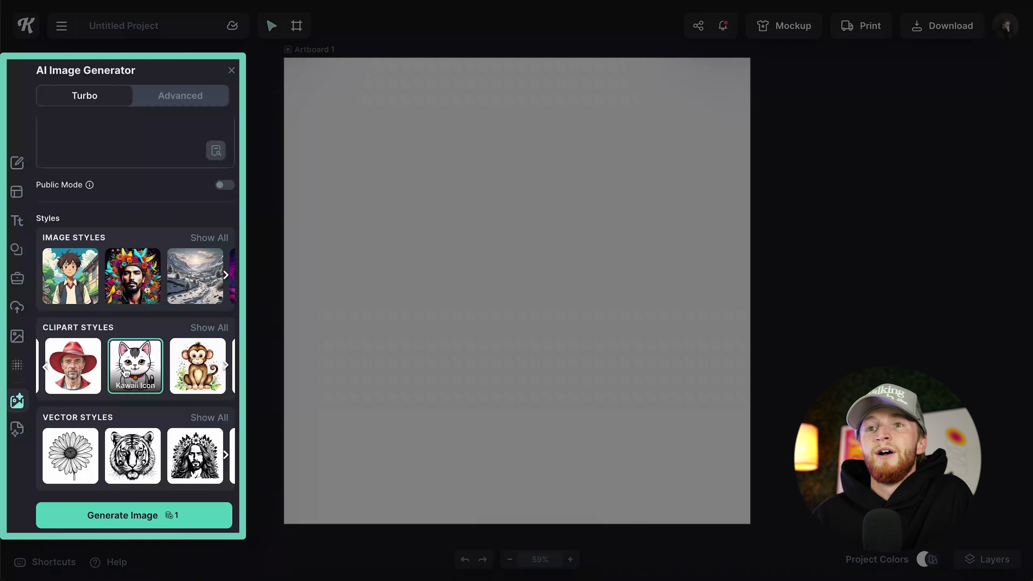
pyautogui.scroll(1, 152, 358)
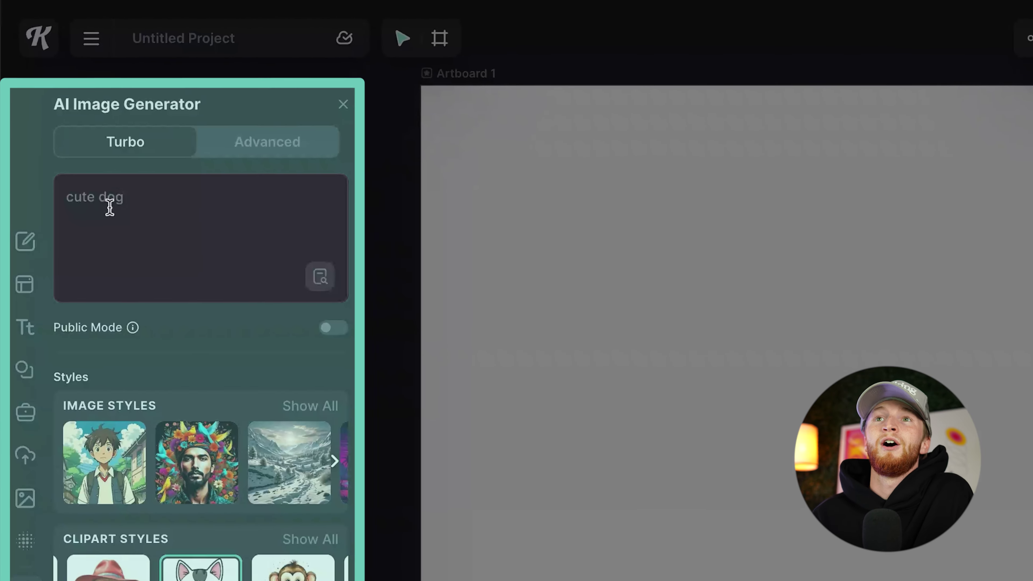
pyautogui.click(122, 156)
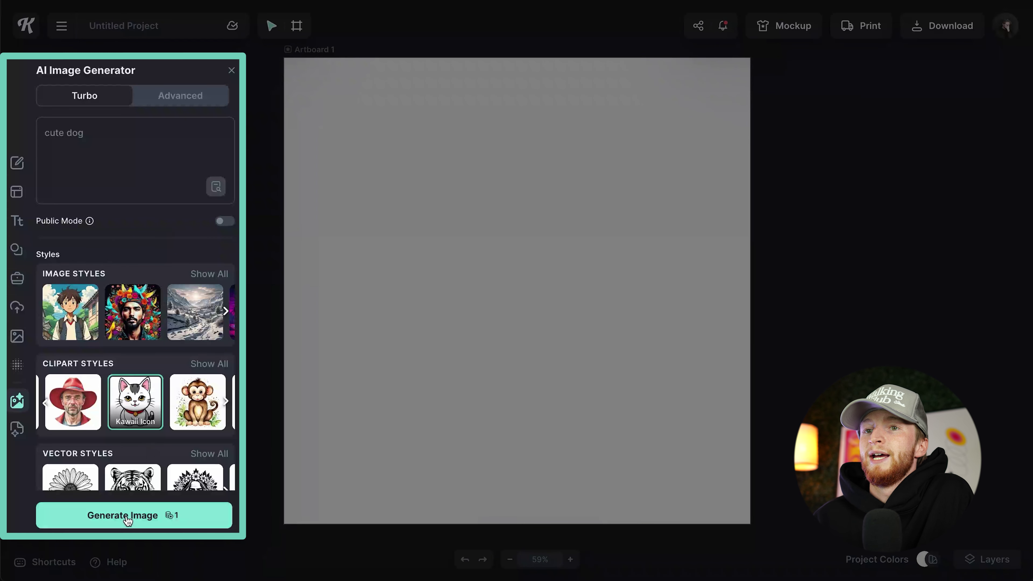
pyautogui.click(127, 520)
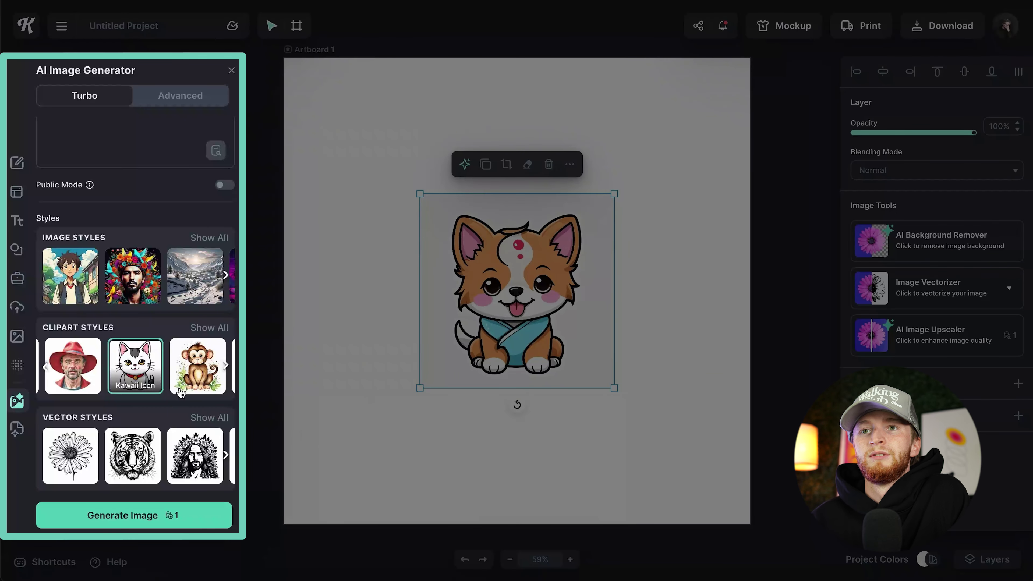
# Generate two more images in the same Kawaii Icon style with the prompts "cute cat" and "cute bird".
pyautogui.scroll(1, 114, 336)
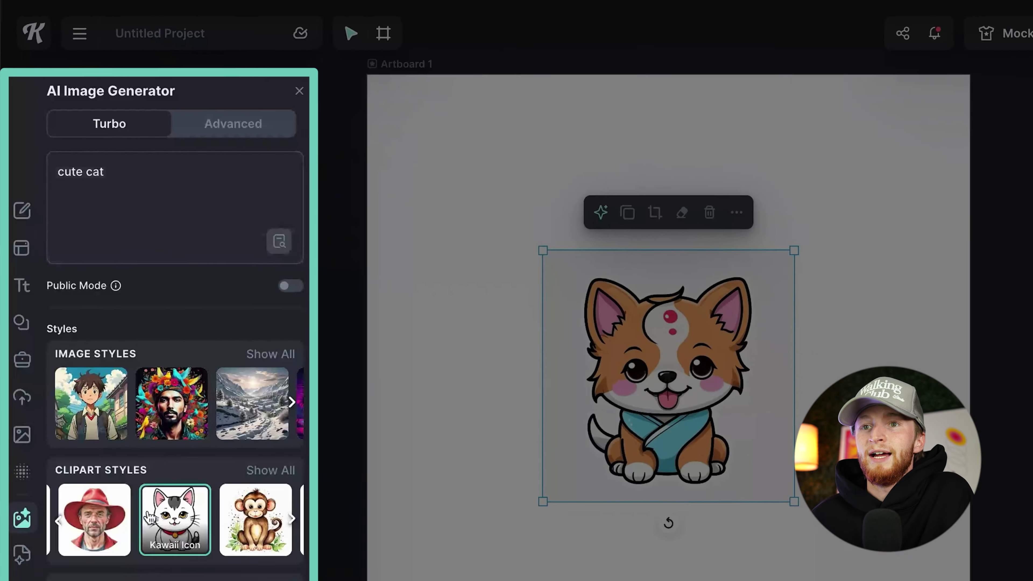
pyautogui.click(130, 516)
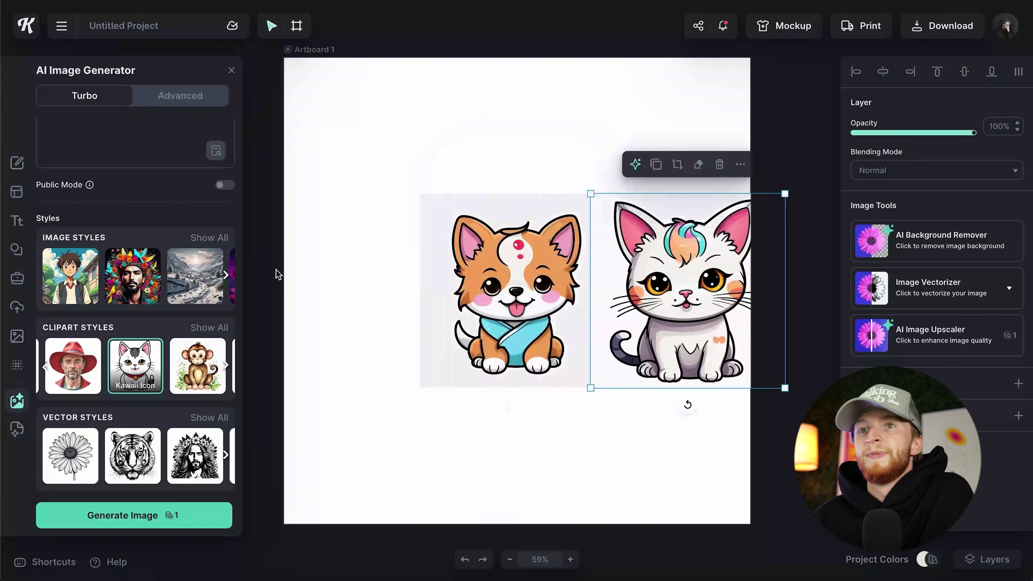
pyautogui.scroll(2, 140, 367)
pyautogui.click(91, 133)
pyautogui.press('BackSpace')
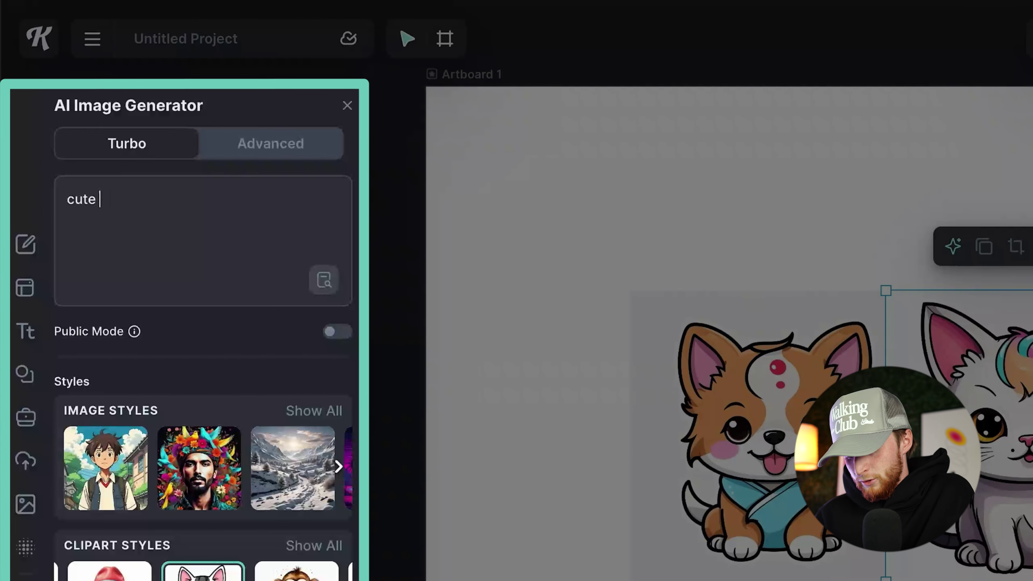
pyautogui.write('rd')
pyautogui.click(109, 521)
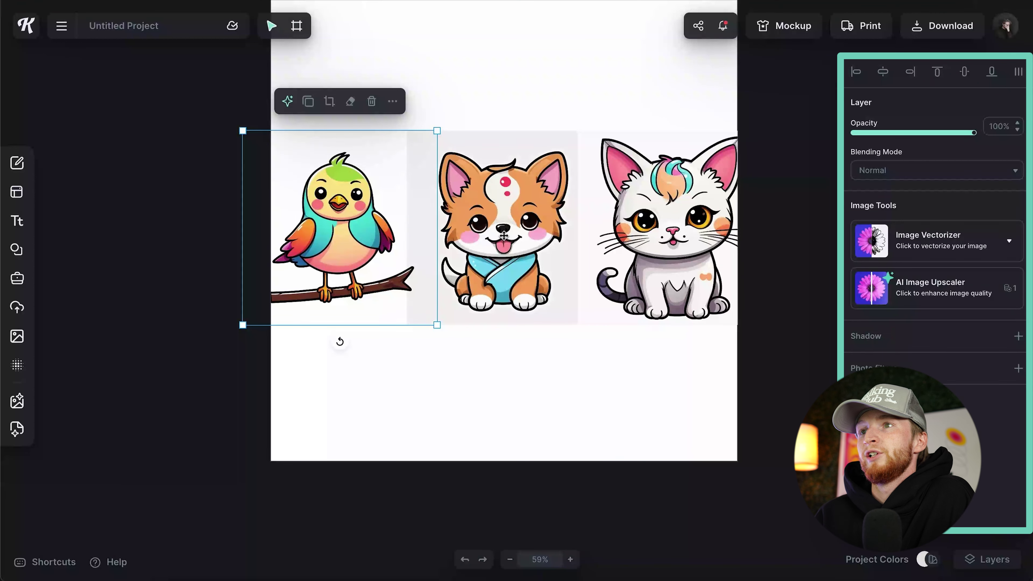
# Remove the dog image's background and move the bird and the dog off the artboard.
pyautogui.click(504, 236)
pyautogui.moveTo(332, 220); pyautogui.dragTo(160, 171)
pyautogui.moveTo(551, 260); pyautogui.dragTo(226, 386)
# Remove the background from the cat image with the AI Background Remover.
pyautogui.click(664, 258)
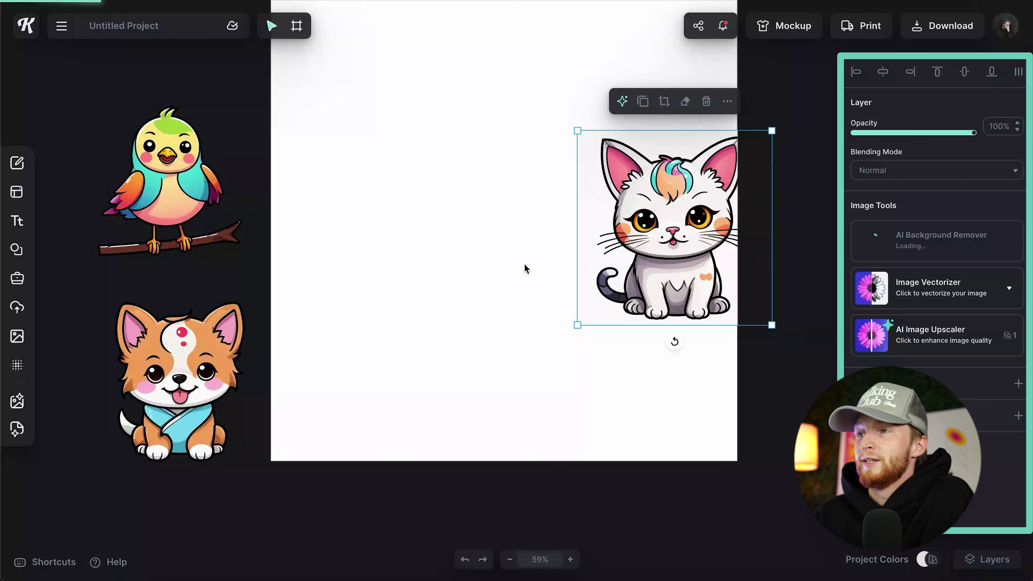
pyautogui.hscroll(1, 456, 274)
pyautogui.hscroll(-1, 448, 275)
pyautogui.scroll(1, 448, 274)
pyautogui.scroll(-2, 448, 275)
pyautogui.hscroll(2, 448, 274)
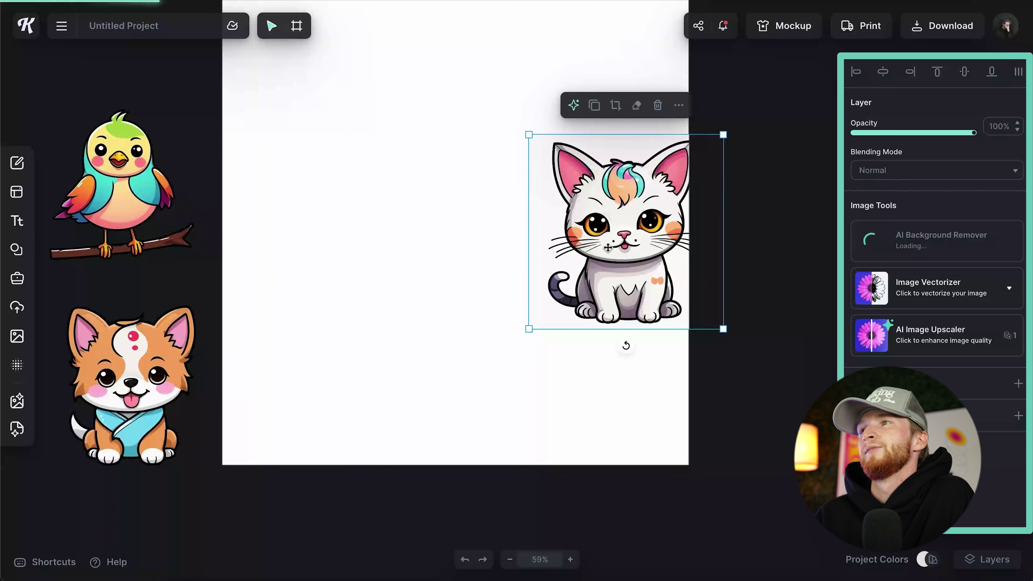
# Move the cat off the artboard and arrange the three animals together beside it.
pyautogui.hscroll(-4, 608, 248)
pyautogui.moveTo(773, 234); pyautogui.dragTo(112, 283)
pyautogui.hscroll(-2, 112, 282)
pyautogui.moveTo(328, 186); pyautogui.dragTo(291, 212)
pyautogui.click(367, 199)
pyautogui.click(368, 367)
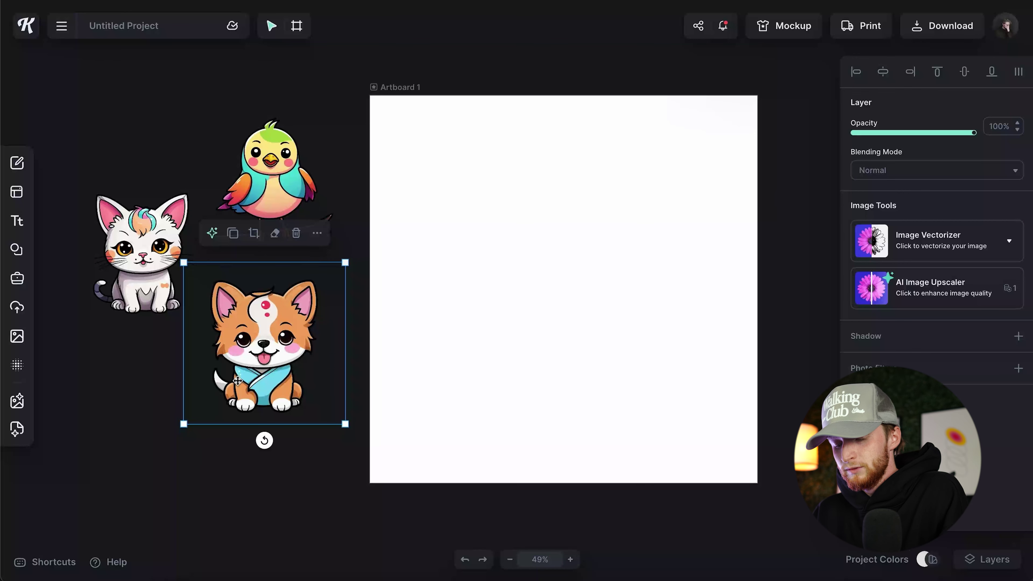
# Add a headline text to the artboard and set its typeface to the serif font Caprasimo.
pyautogui.press('t')
pyautogui.click(531, 282)
pyautogui.click(874, 272)
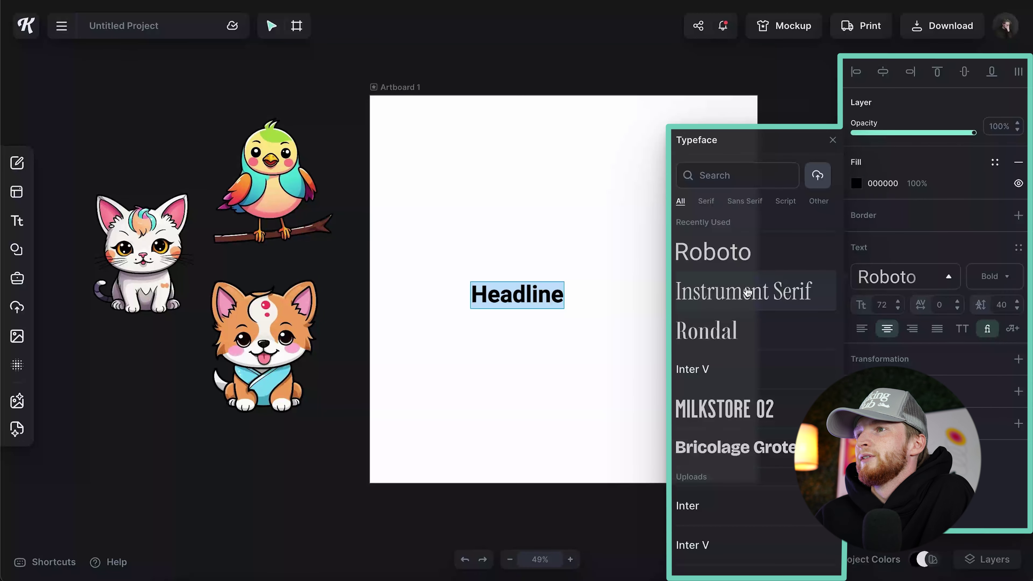
pyautogui.scroll(-5, 747, 292)
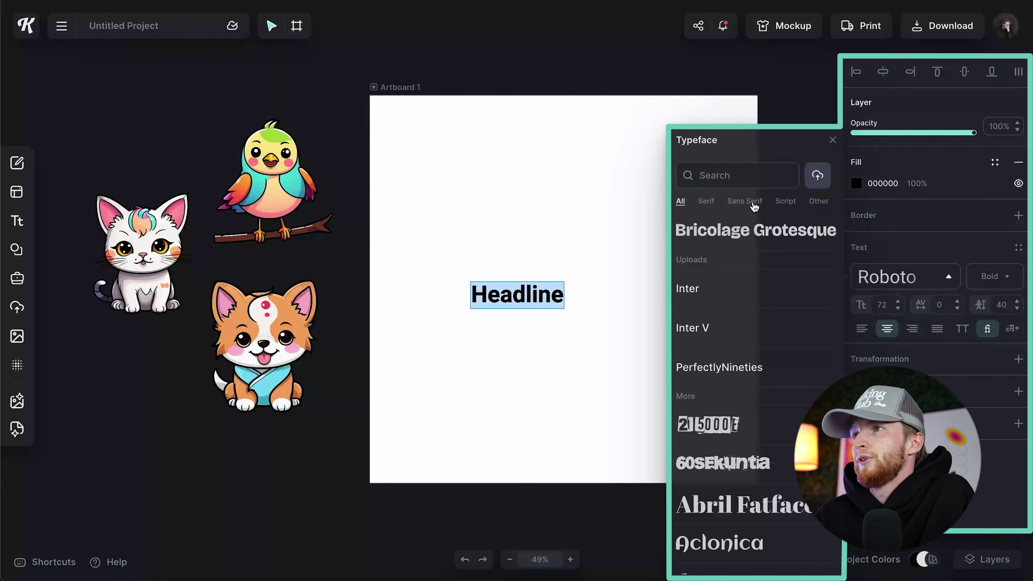
pyautogui.click(706, 201)
pyautogui.scroll(-10, 745, 328)
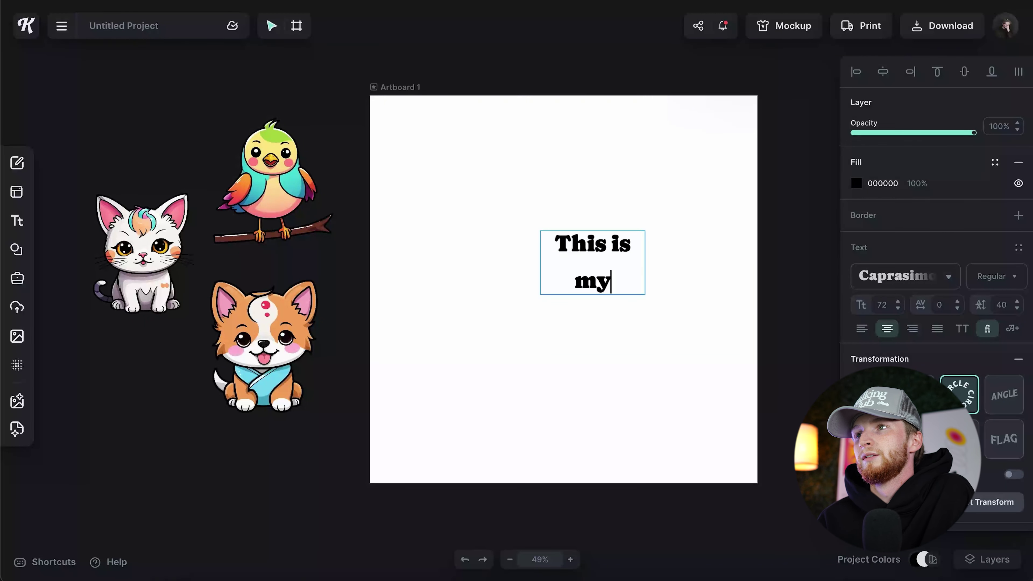
# Change the headline's wording to "This Is My" and curve it with the Circle transformation.
pyautogui.write('My')
pyautogui.click(650, 259)
pyautogui.moveTo(646, 272); pyautogui.dragTo(627, 225)
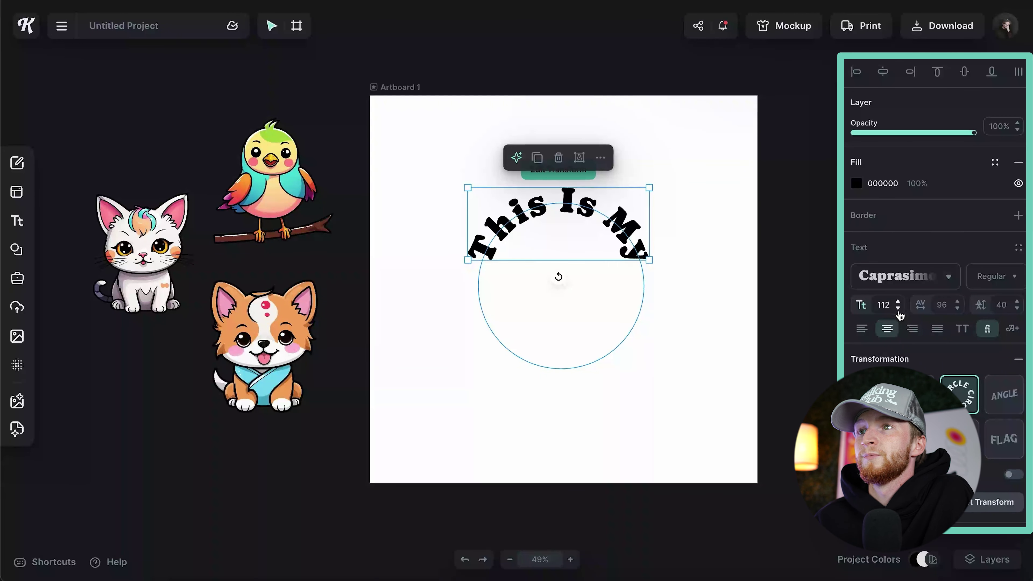
# Set the curved text's size to 103 and centre it horizontally on the artboard.
pyautogui.click(898, 309)
pyautogui.click(883, 71)
pyautogui.click(800, 139)
# Place an uncurved copy of the curved text below it and change its wording to "Spirit Animal".
pyautogui.moveTo(593, 206); pyautogui.dragTo(609, 322)
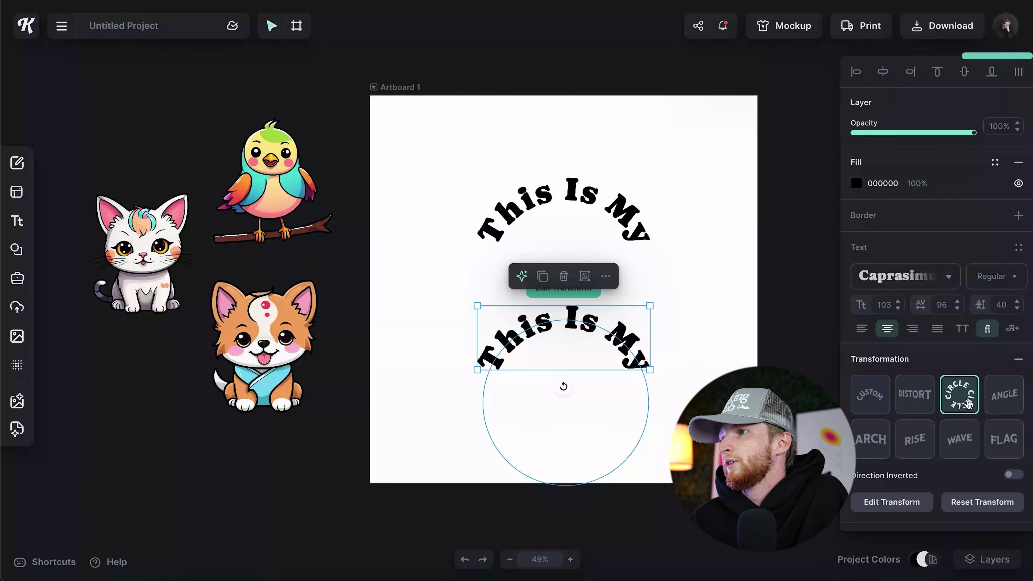
pyautogui.click(1017, 361)
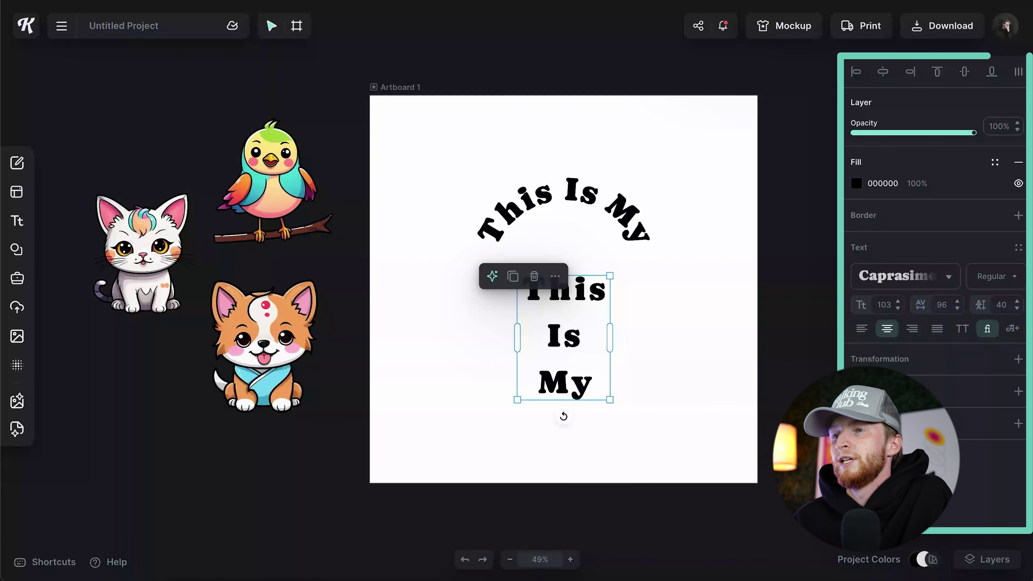
pyautogui.doubleClick(573, 333)
pyautogui.write('Spirit')
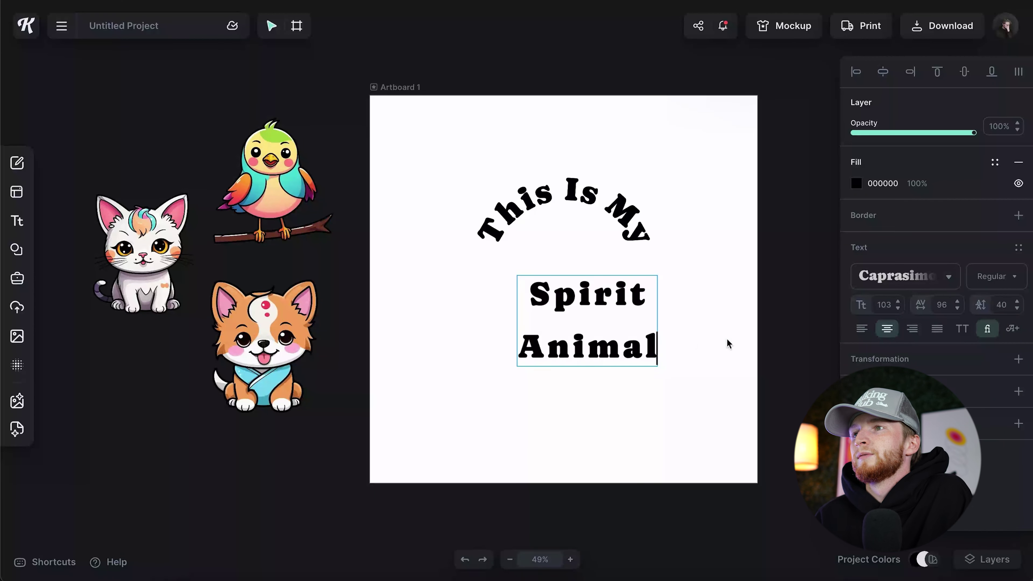
# Give the "Spirit Animal" text a letter spacing of -9 and size 48, and move it down, leaving a gap below the curved text.
pyautogui.press('Escape')
pyautogui.click(957, 308)
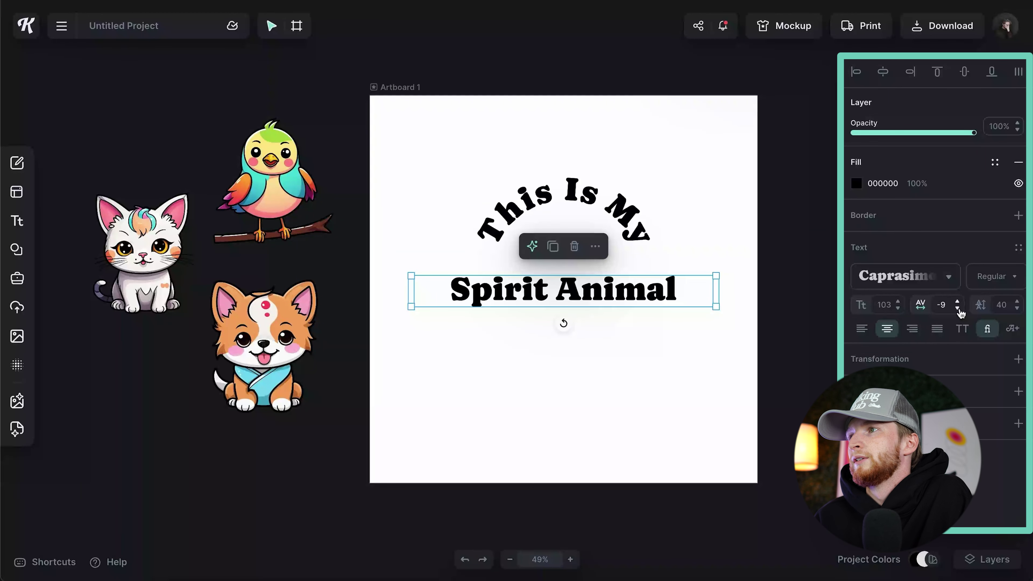
pyautogui.click(898, 309)
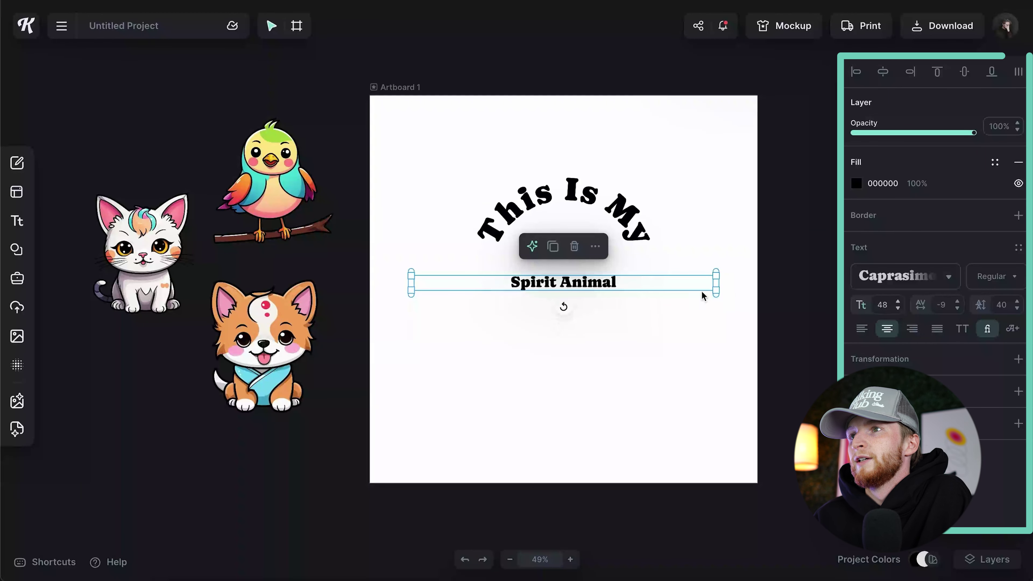
pyautogui.moveTo(590, 285); pyautogui.dragTo(592, 322)
pyautogui.moveTo(592, 360); pyautogui.dragTo(593, 362)
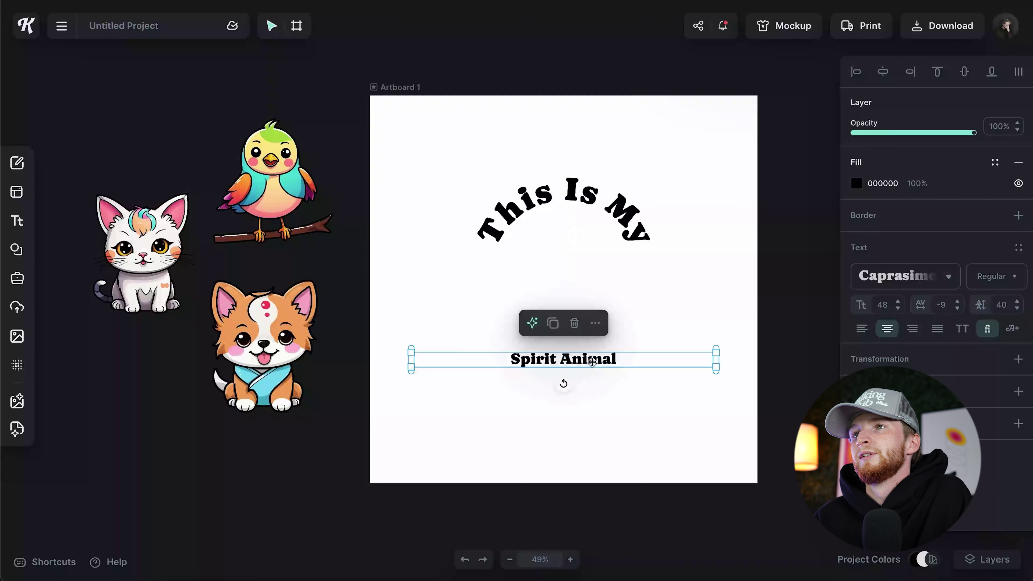
# Select both text lines and centre them vertically on the artboard.
pyautogui.click(585, 199)
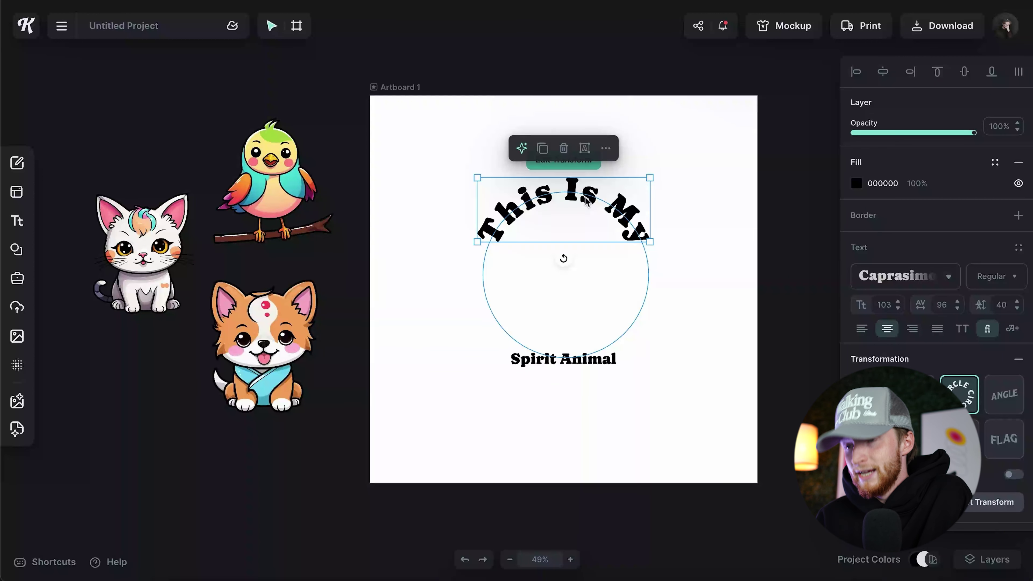
pyautogui.keyDown('shift'); pyautogui.click(604, 364); pyautogui.keyUp('shift')
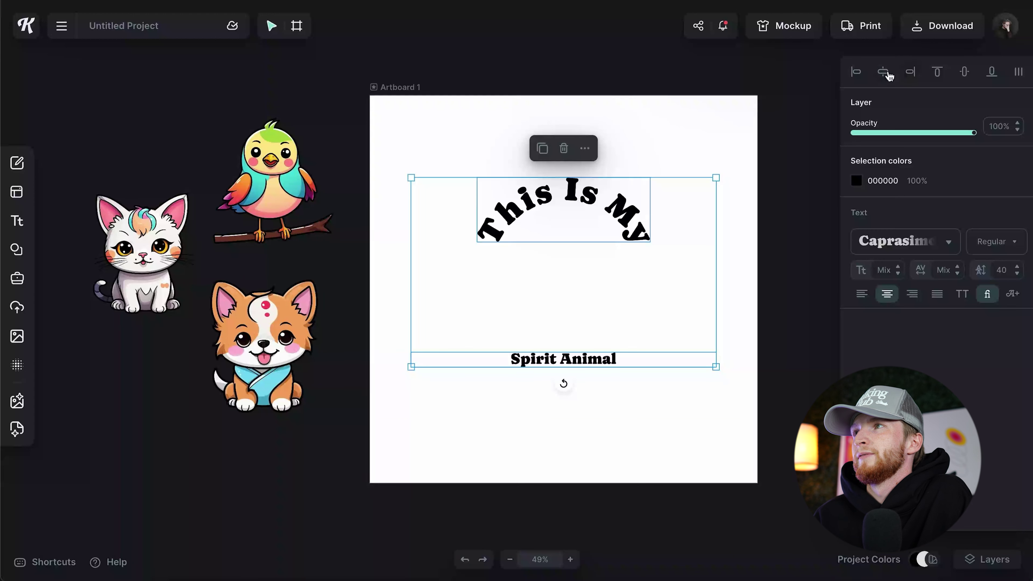
pyautogui.click(964, 72)
pyautogui.click(665, 142)
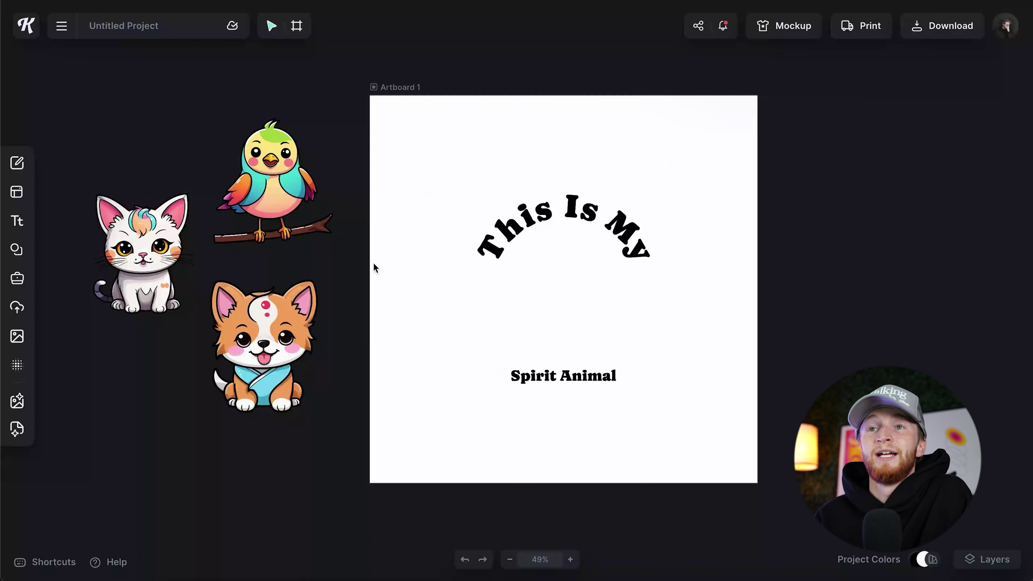
# Place the cat between the curved text and "Spirit Animal", and enlarge the whole design on the artboard.
pyautogui.moveTo(142, 233); pyautogui.dragTo(562, 276)
pyautogui.moveTo(565, 277); pyautogui.dragTo(565, 280)
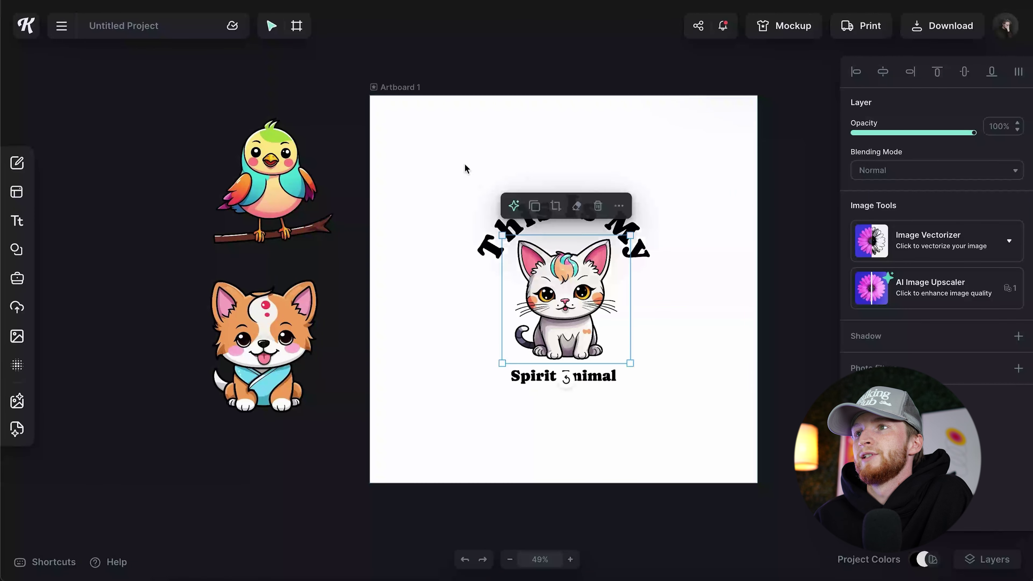
pyautogui.moveTo(465, 164); pyautogui.dragTo(682, 420)
pyautogui.moveTo(716, 388); pyautogui.dragTo(784, 427)
pyautogui.click(798, 283)
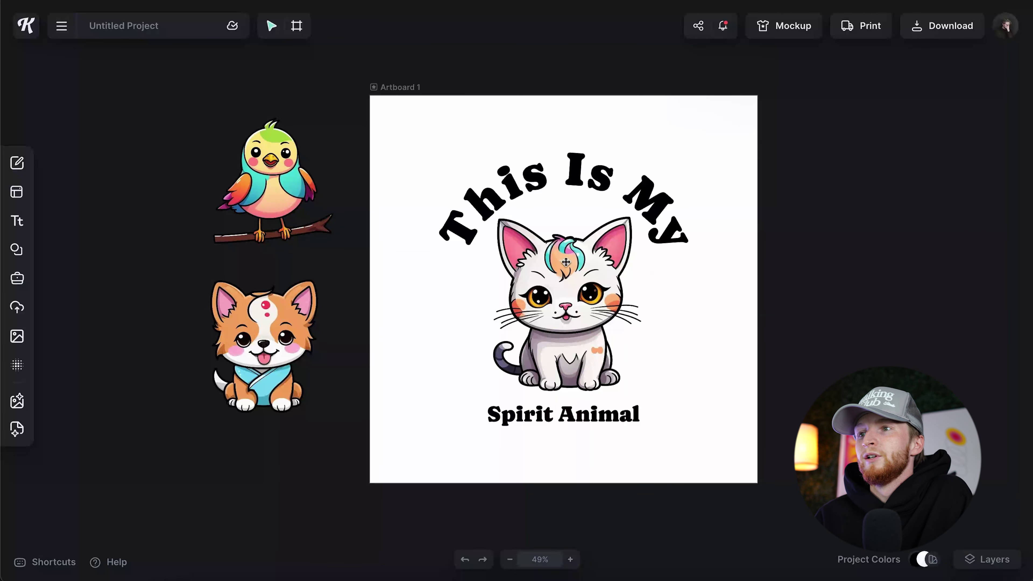
# Duplicate Artboard 1 with its complete cat design.
pyautogui.hscroll(3, 536, 247)
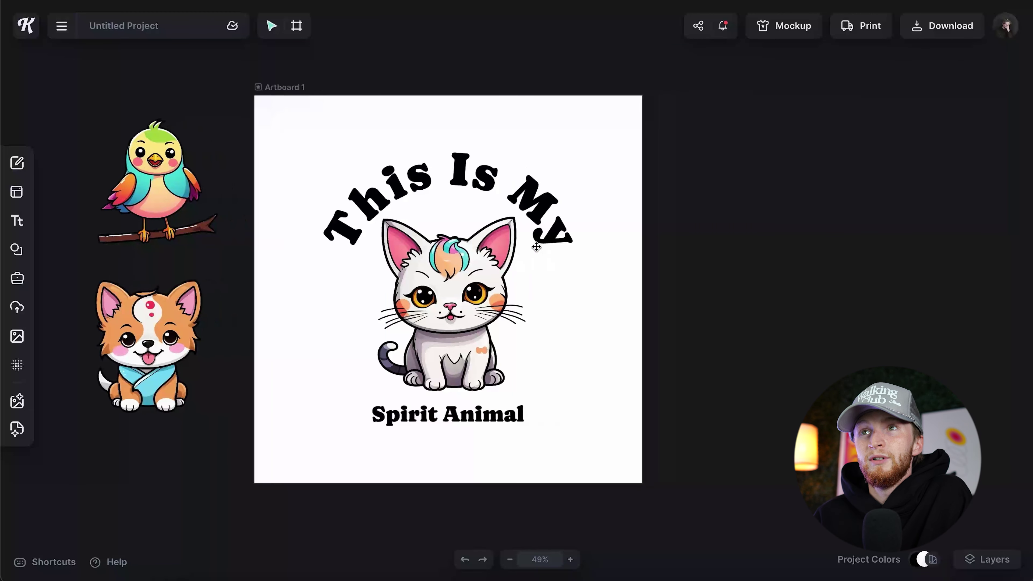
pyautogui.click(279, 89)
pyautogui.hotkey('ctrl', 'd')
pyautogui.click(597, 146)
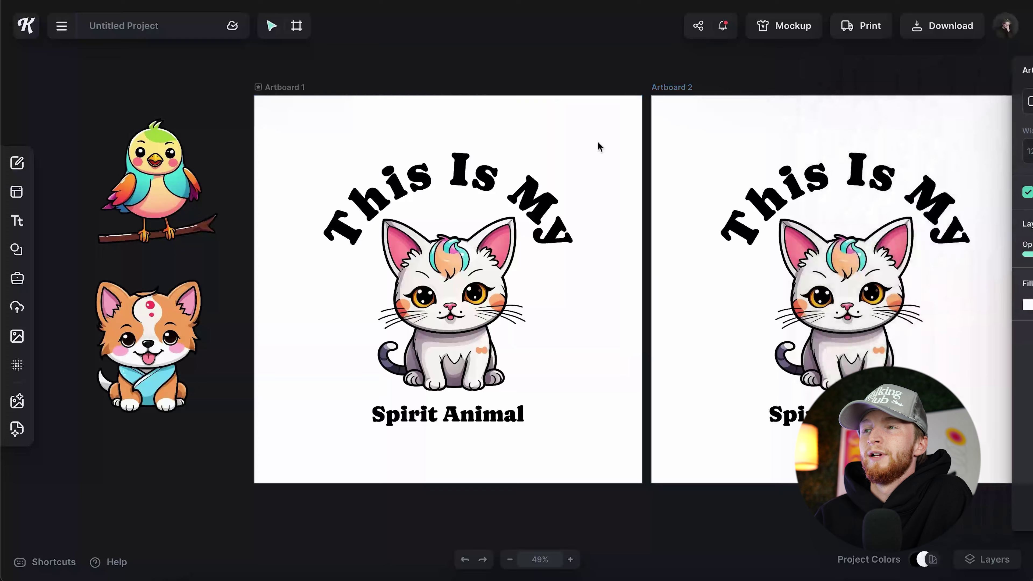
# Try to cover the cat on Artboard 2 by moving the dog image from the canvas over it and enlarging it.
pyautogui.scroll(-2, 596, 153)
pyautogui.hscroll(1, 601, 152)
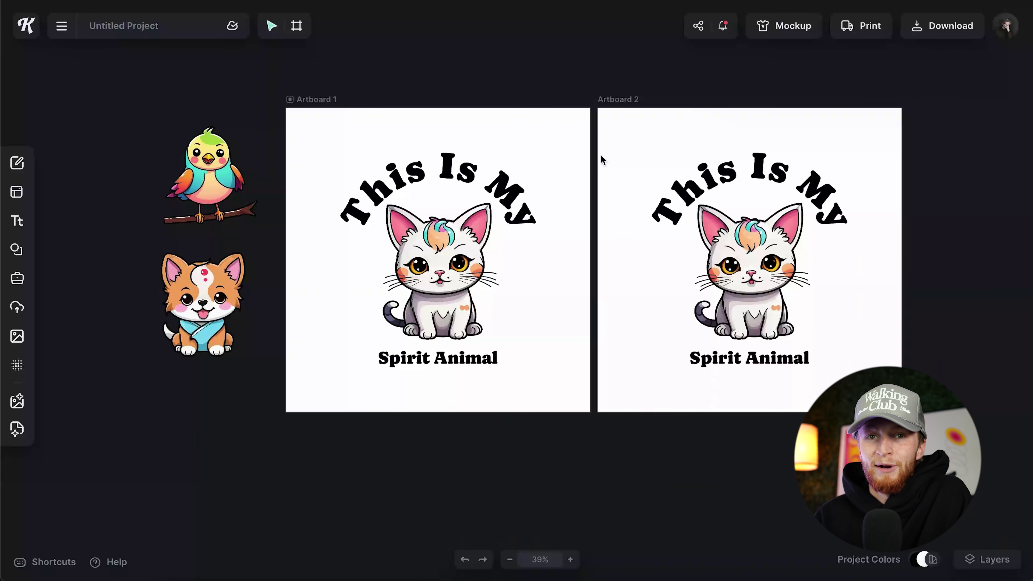
pyautogui.click(217, 292)
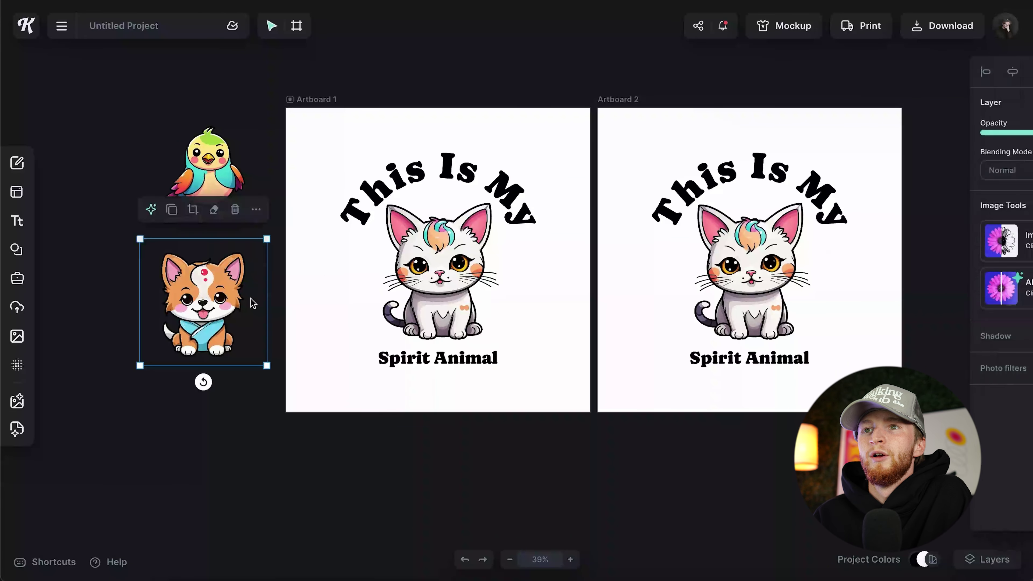
pyautogui.moveTo(217, 292); pyautogui.dragTo(752, 277)
pyautogui.moveTo(812, 342); pyautogui.dragTo(832, 358)
pyautogui.hscroll(5, 691, 309)
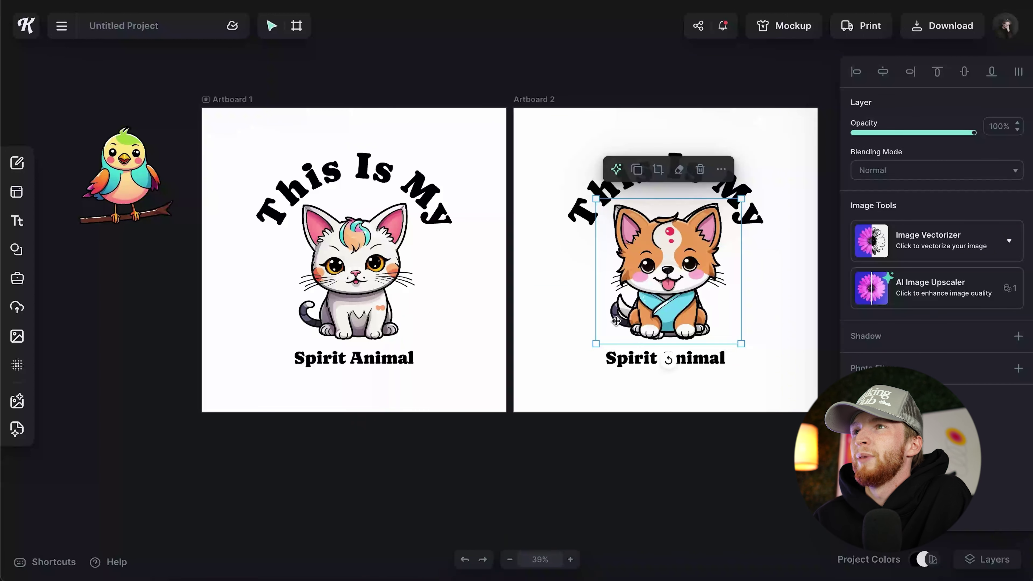
pyautogui.press('Escape')
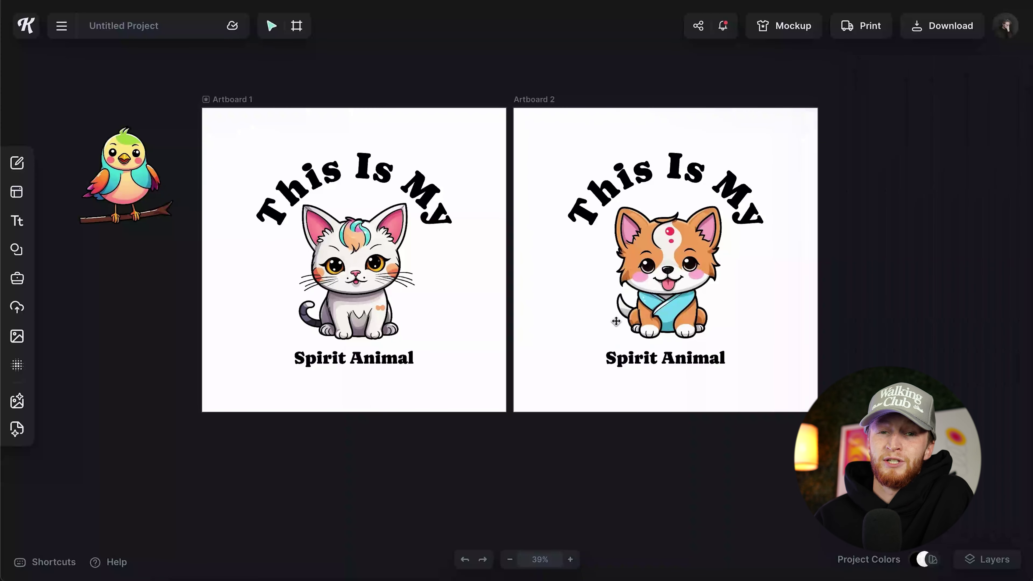
# Undo the dog's placement so that Artboard 2 has its original cat image again.
pyautogui.hotkey('ctrl', 'z')
pyautogui.hotkey('ctrl', 'z')
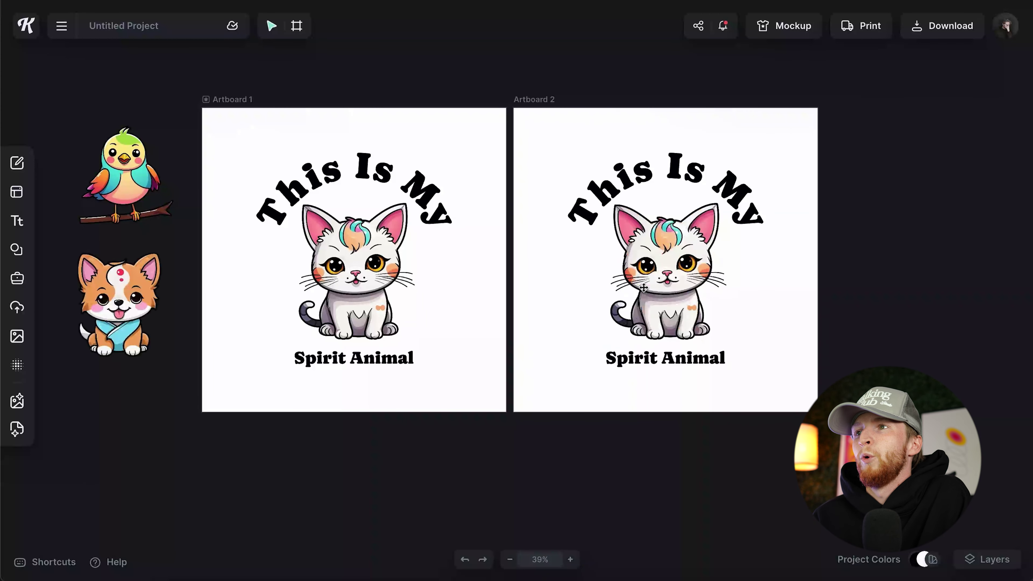
pyautogui.hscroll(-6, 498, 304)
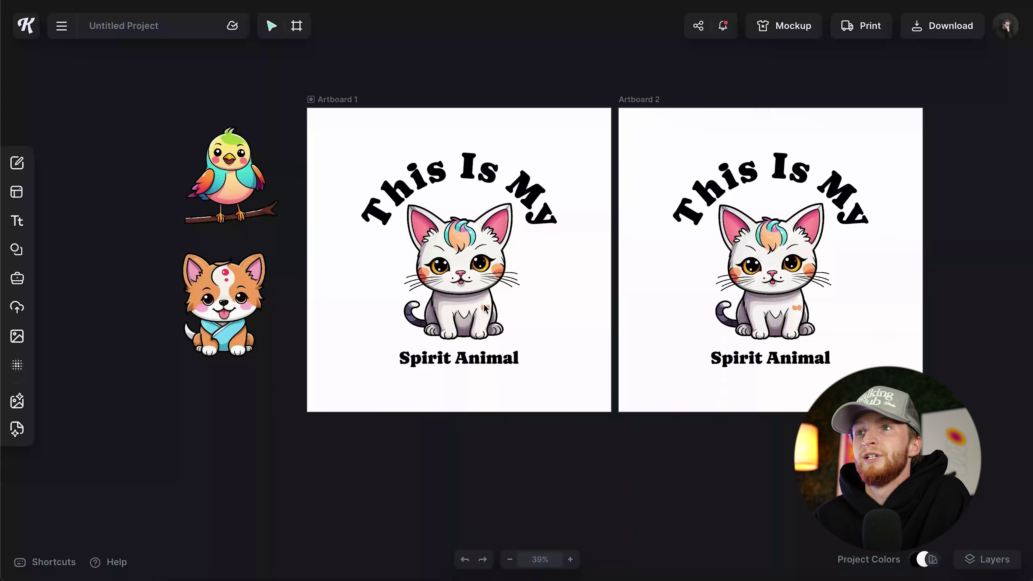
pyautogui.hscroll(6, 515, 292)
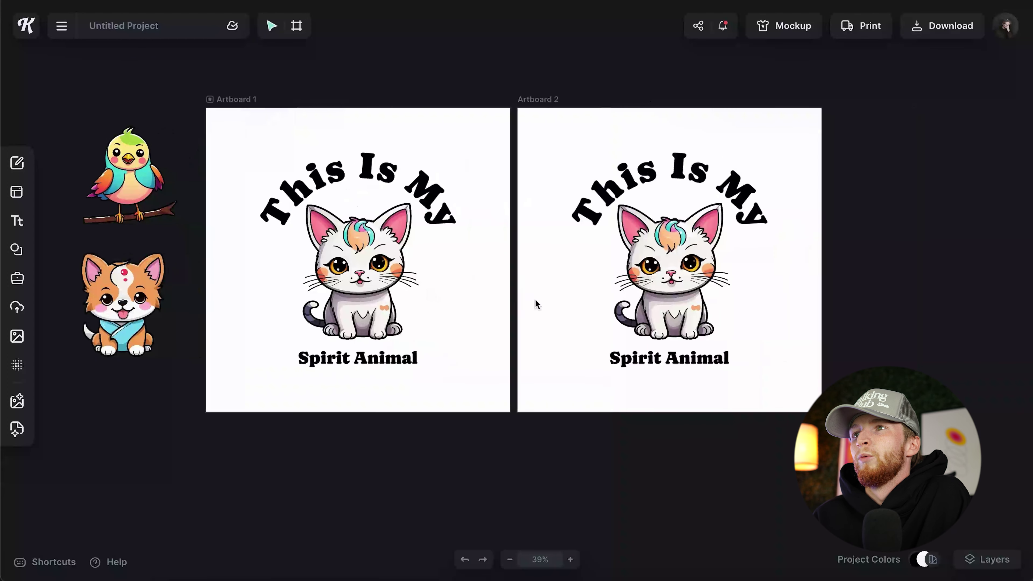
# Replace the cat image on Artboard 2 with the dog from the Clipped Images uploads folder.
pyautogui.click(676, 258)
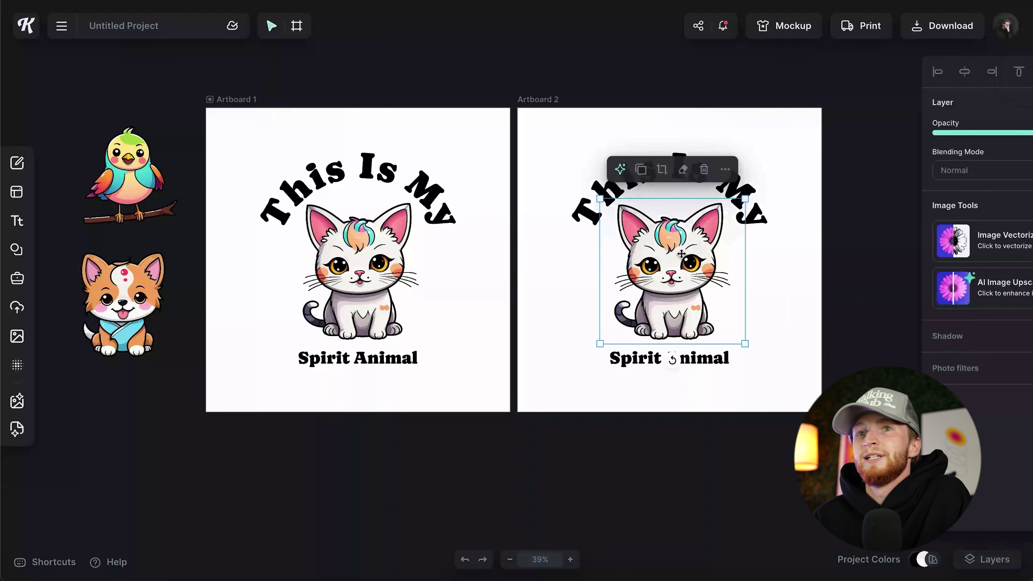
pyautogui.click(15, 310)
pyautogui.click(221, 141)
pyautogui.click(207, 133)
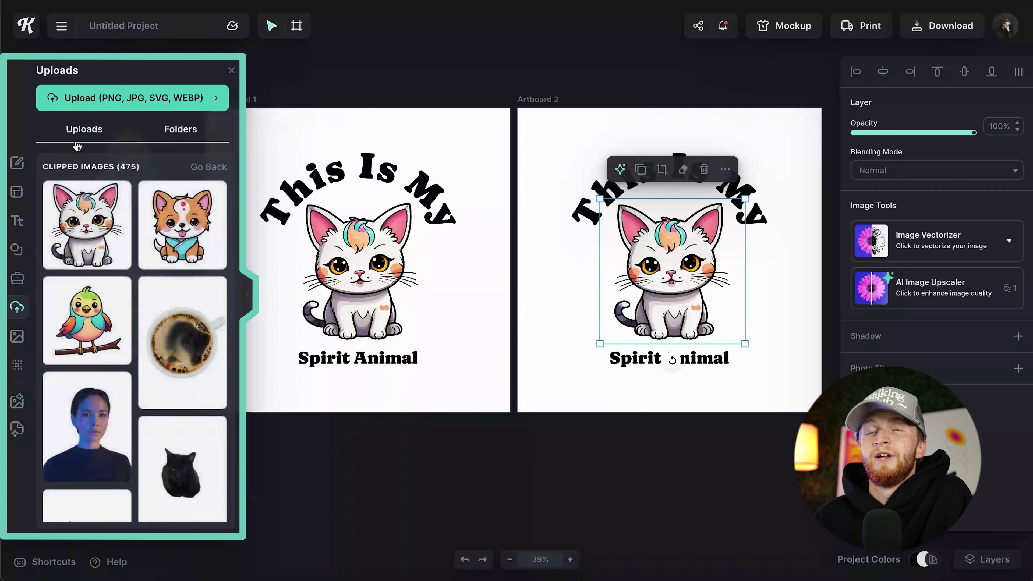
pyautogui.click(76, 143)
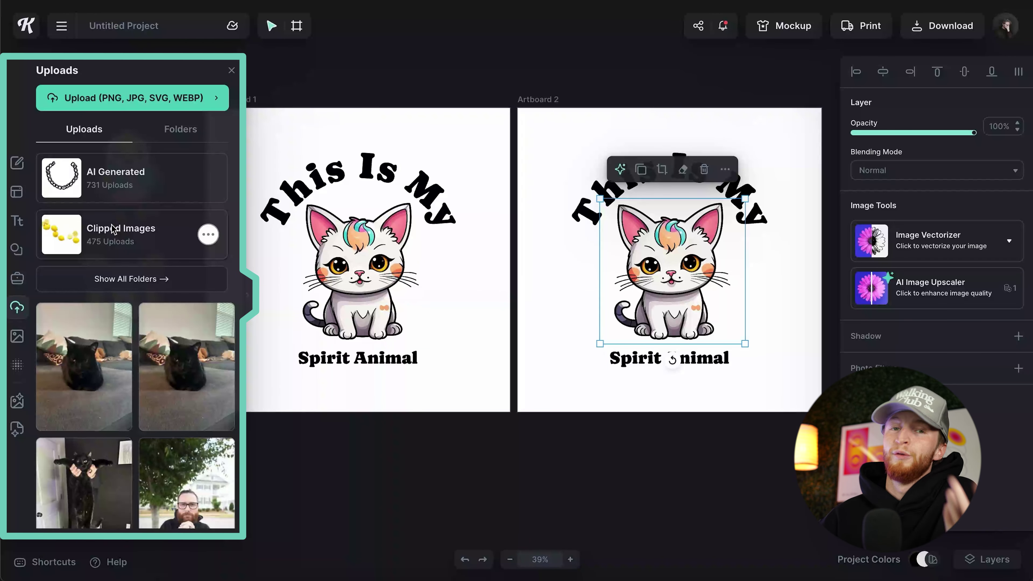
pyautogui.click(184, 131)
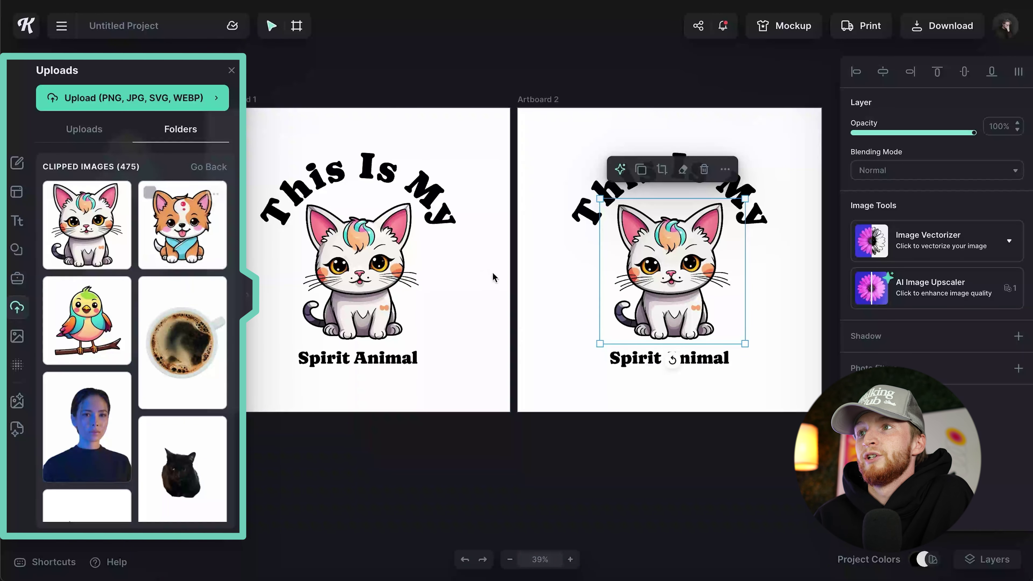
pyautogui.click(172, 260)
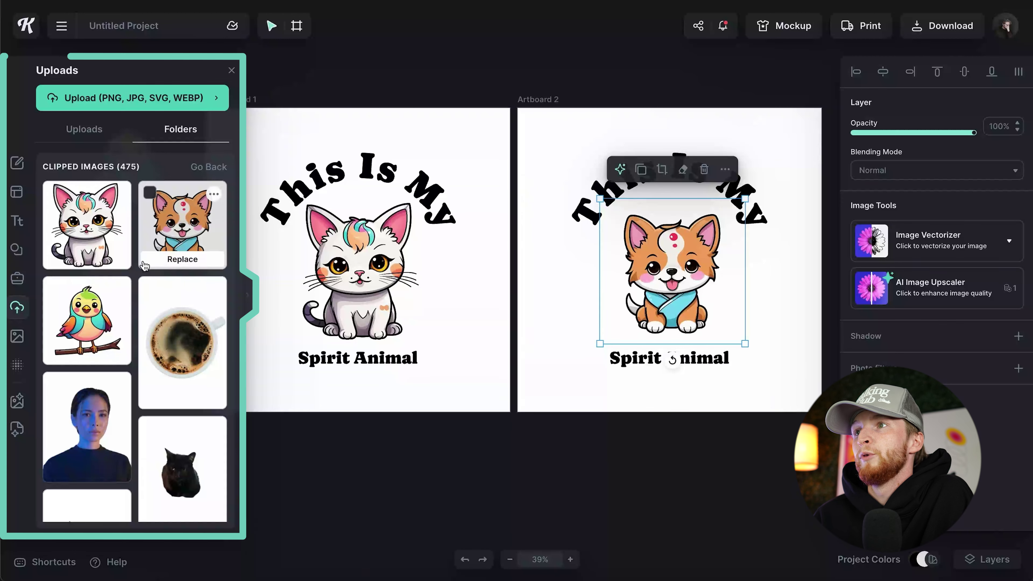
# Enlarge the dog on Artboard 2 slightly so it fills the space between the curved text and "Spirit Animal".
pyautogui.click(491, 455)
pyautogui.click(703, 281)
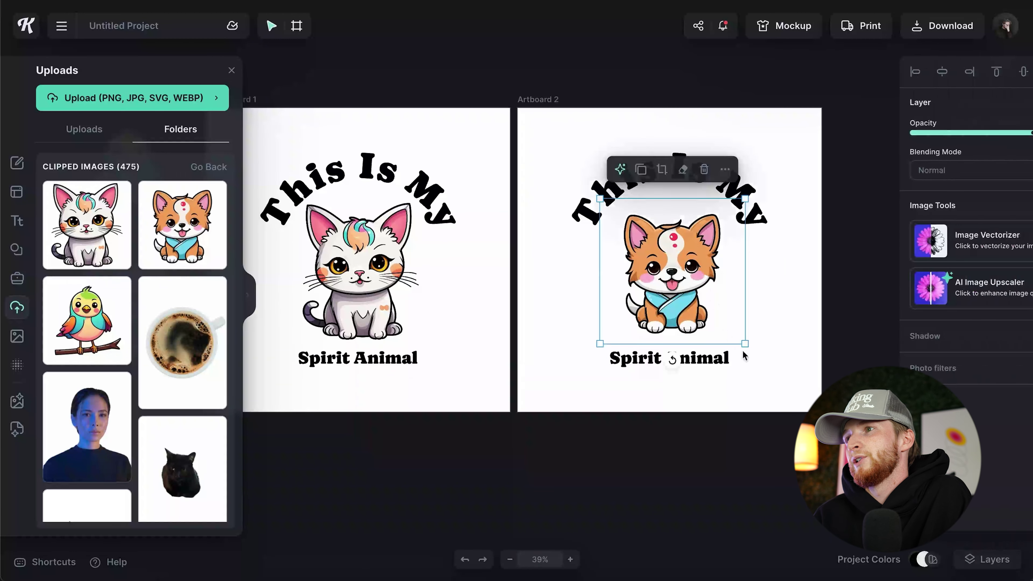
pyautogui.moveTo(747, 346); pyautogui.dragTo(758, 353)
pyautogui.click(768, 356)
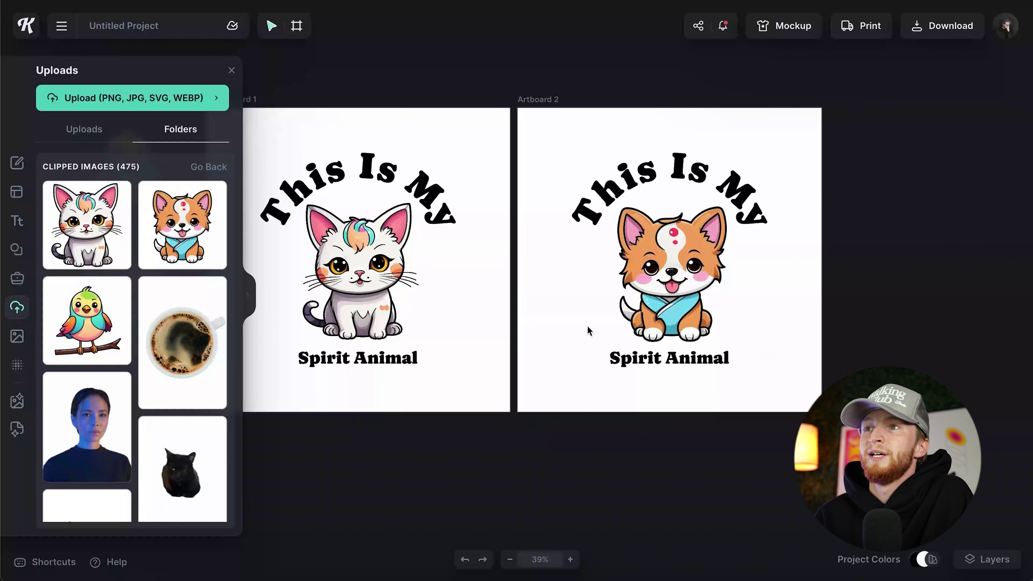
# Duplicate Artboard 2 with its dog design and place the copy beside it.
pyautogui.hscroll(3, 472, 291)
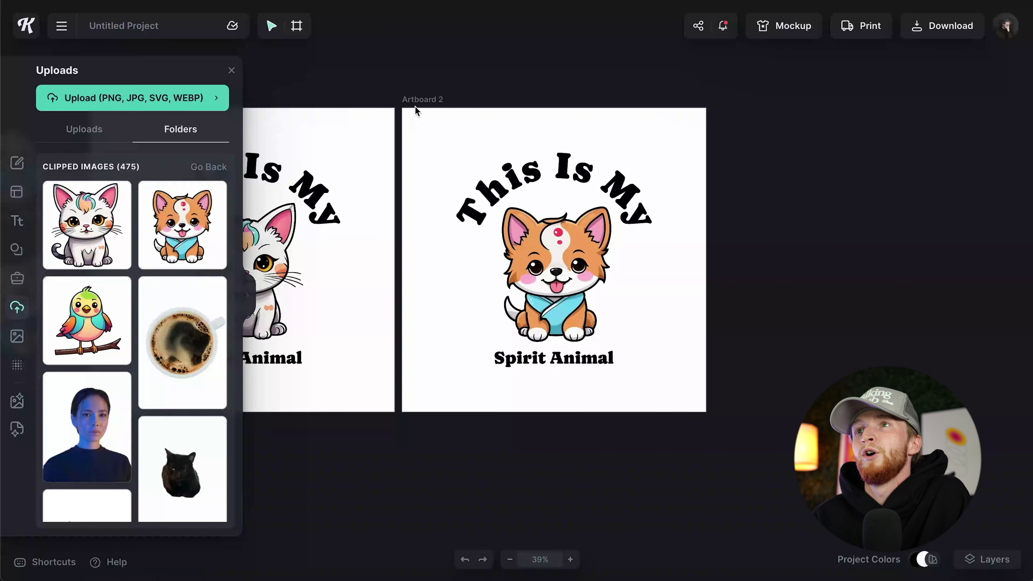
pyautogui.keyDown('alt'); pyautogui.moveTo(417, 101); pyautogui.dragTo(728, 104); pyautogui.keyUp('alt')
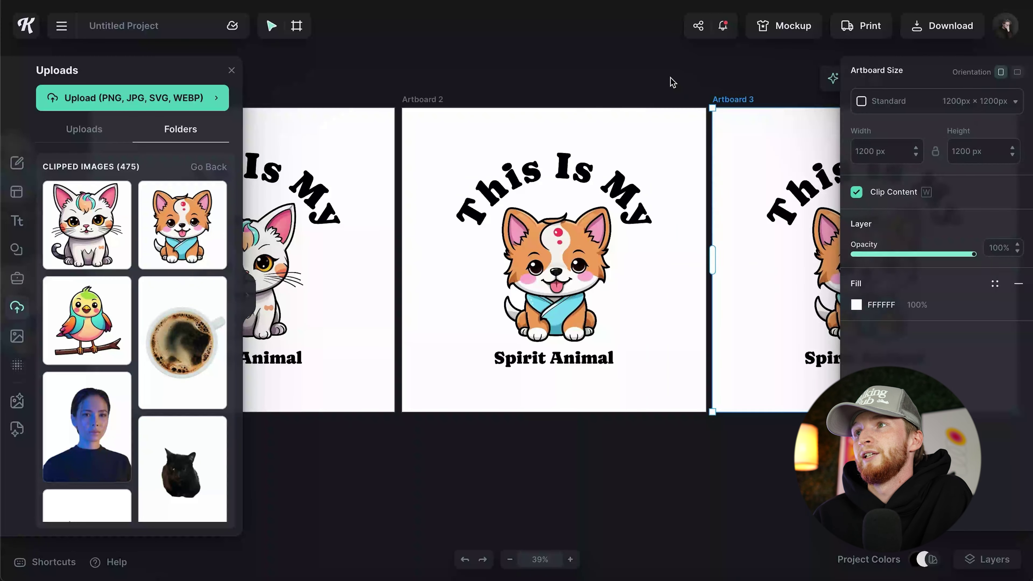
pyautogui.click(671, 83)
# Replace the dog image on Artboard 3 with the bird from the Clipped Images folder.
pyautogui.hscroll(2, 624, 206)
pyautogui.hscroll(1, 625, 207)
pyautogui.click(715, 261)
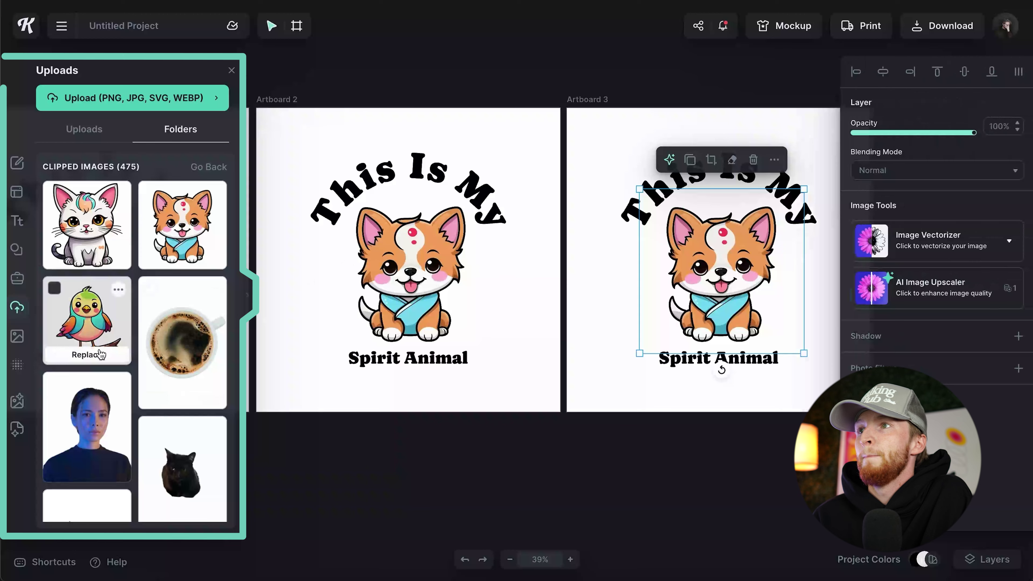
pyautogui.click(100, 353)
pyautogui.click(621, 470)
# Enlarge the bird on Artboard 3 to fill the space between the two text lines.
pyautogui.hscroll(4, 603, 459)
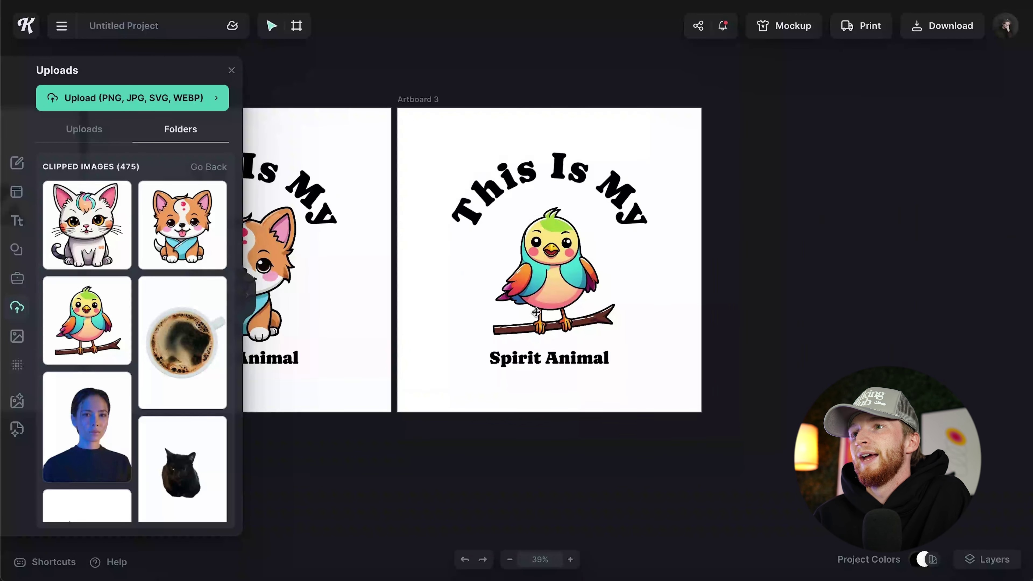
pyautogui.click(534, 310)
pyautogui.keyDown('alt'); pyautogui.moveTo(634, 353); pyautogui.dragTo(649, 367); pyautogui.keyUp('alt')
pyautogui.click(616, 418)
# Duplicate Artboard 3 with its bird design and place the copy beside it.
pyautogui.hscroll(-4, 593, 390)
pyautogui.scroll(-2, 593, 389)
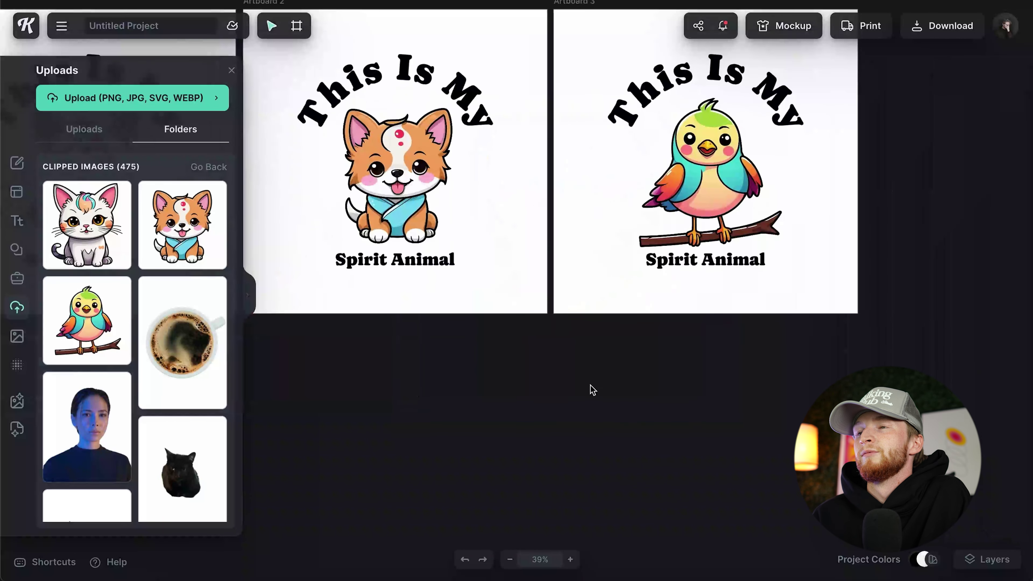
pyautogui.hscroll(7, 592, 390)
pyautogui.scroll(5, 593, 390)
pyautogui.moveTo(293, 216); pyautogui.dragTo(593, 227)
# Replace the bird image on Artboard 4 with the black cat photo cutout from the Clipped Images folder.
pyautogui.scroll(-2, 604, 300)
pyautogui.hscroll(2, 603, 300)
pyautogui.click(681, 331)
pyautogui.scroll(-2, 681, 331)
pyautogui.scroll(-1, 158, 500)
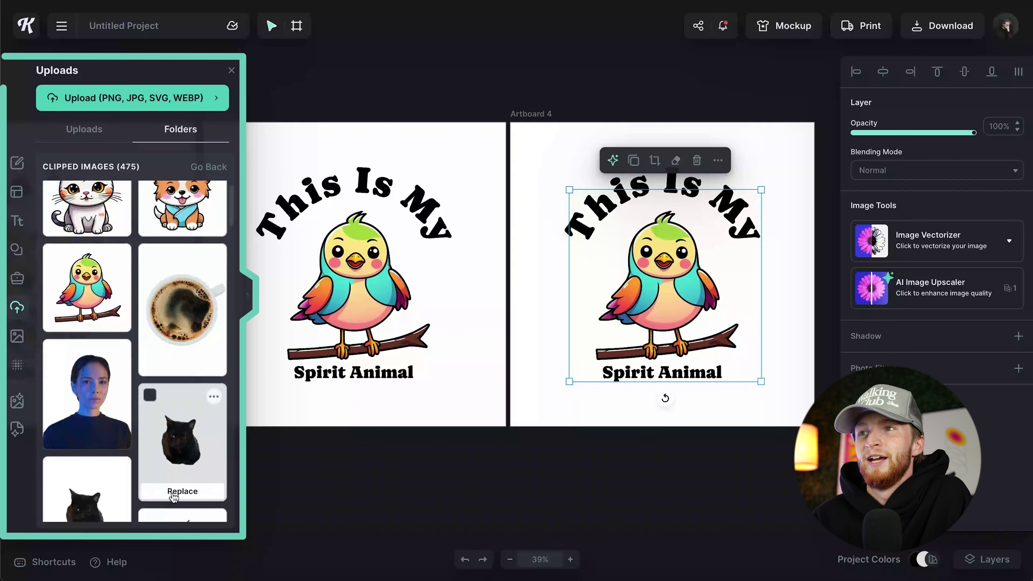
pyautogui.click(657, 341)
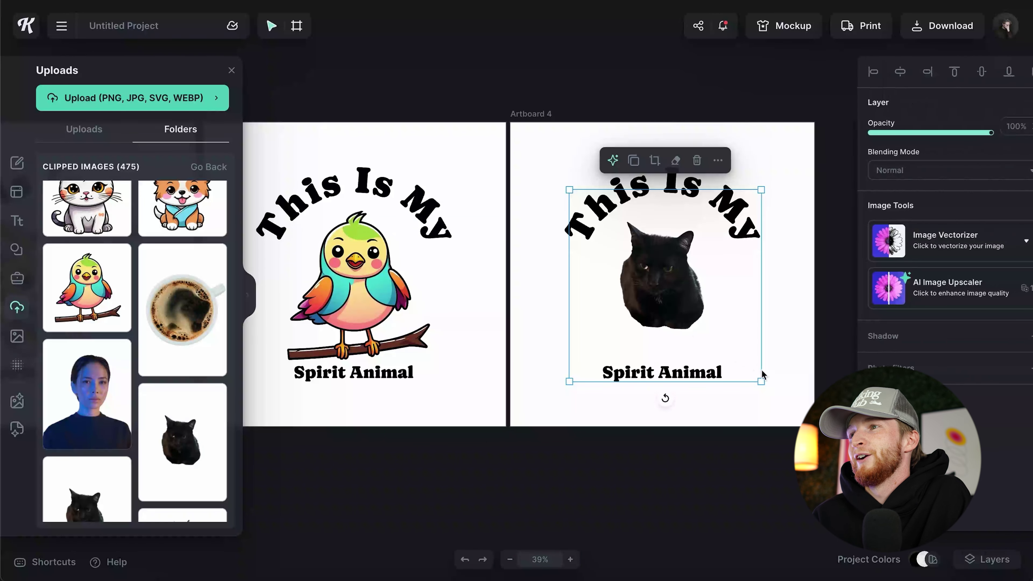
# Enlarge the black cat on Artboard 4 and move it down slightly to sit between the text lines.
pyautogui.moveTo(761, 383); pyautogui.dragTo(789, 411)
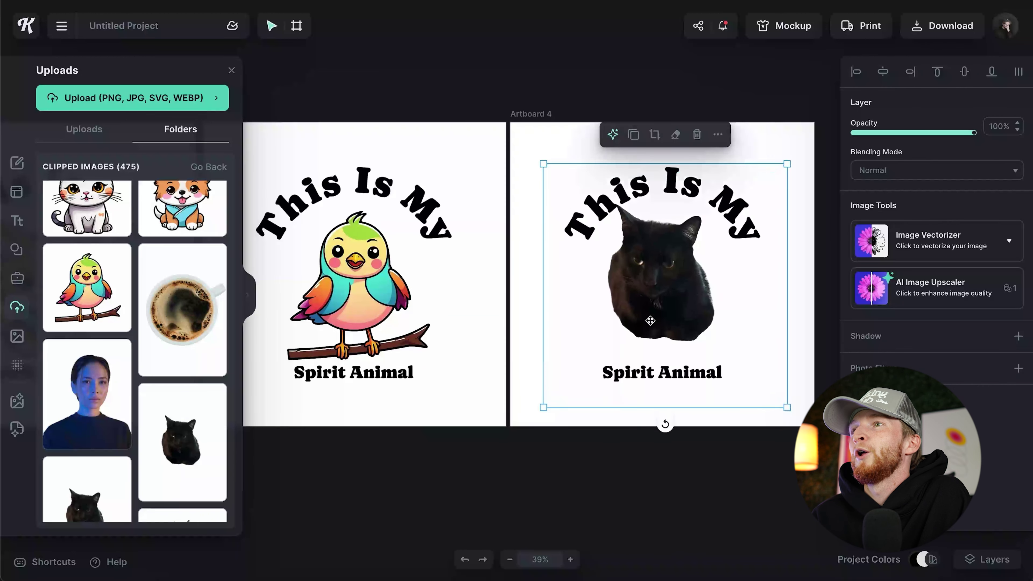
pyautogui.moveTo(641, 305); pyautogui.dragTo(644, 313)
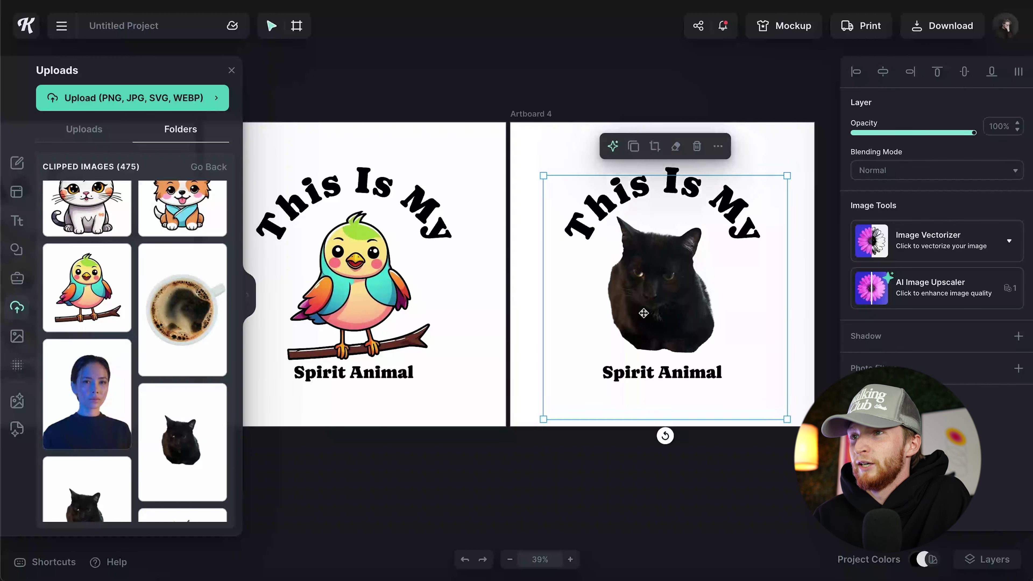
pyautogui.click(567, 489)
pyautogui.click(432, 455)
# Nudge the bird on Artboard 3 up slightly, away from the "Spirit Animal" text.
pyautogui.scroll(-3, 606, 345)
pyautogui.hscroll(-6, 606, 345)
pyautogui.moveTo(670, 297); pyautogui.dragTo(669, 292)
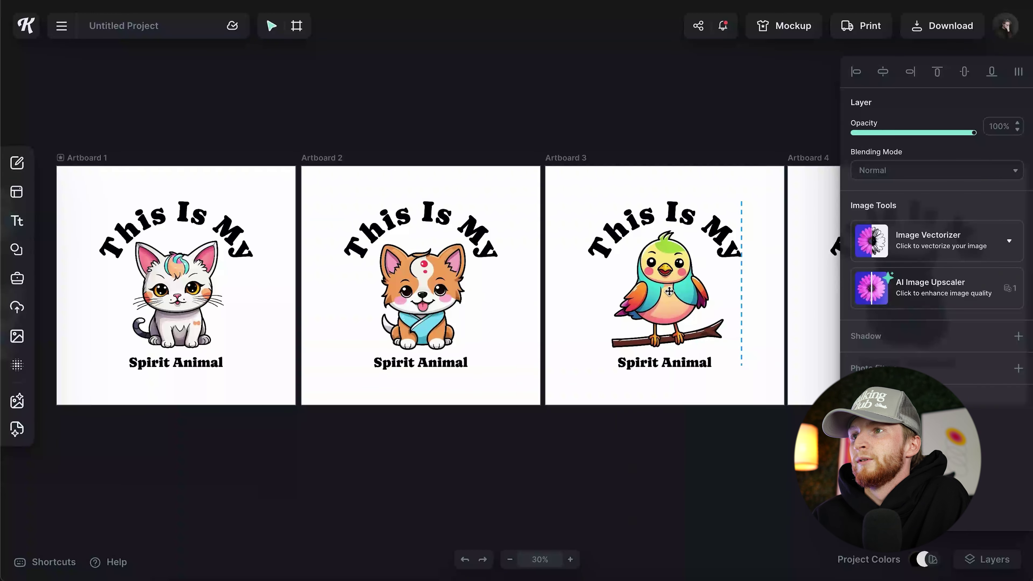
pyautogui.click(673, 419)
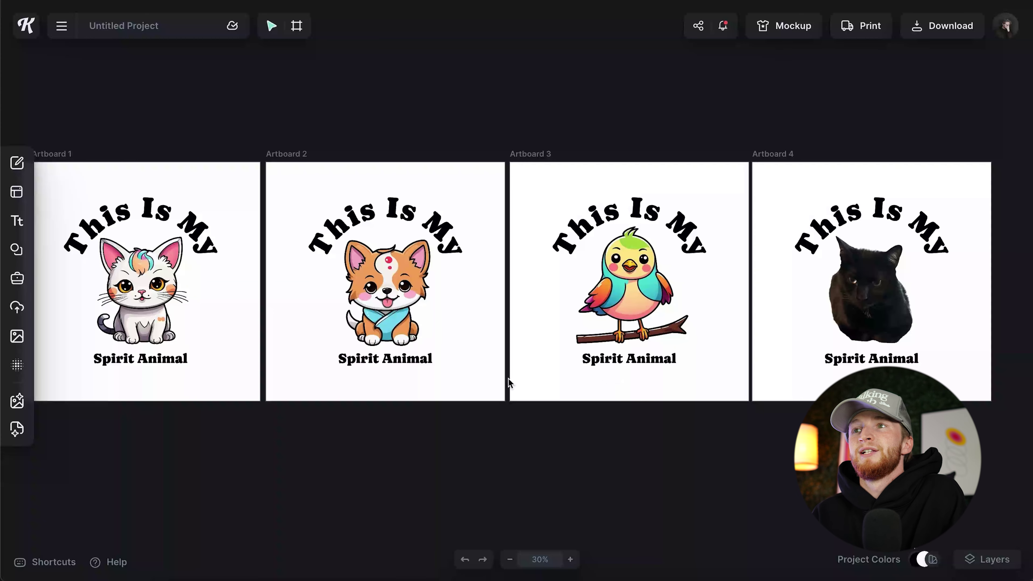
# Create a second row of four artboards below the first by duplicating the Artboard 1 cat design.
pyautogui.scroll(-5, 509, 380)
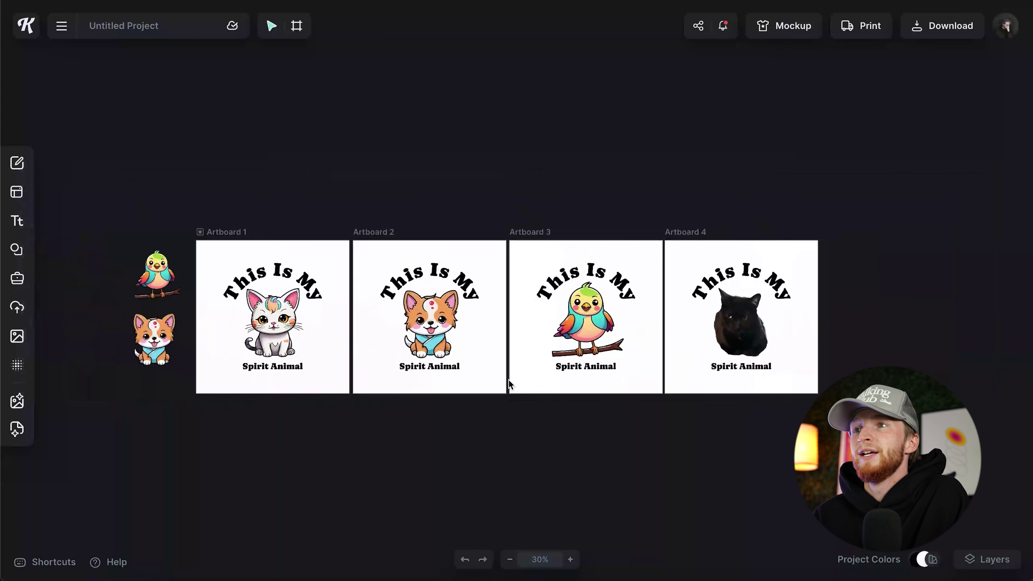
pyautogui.scroll(-2, 509, 383)
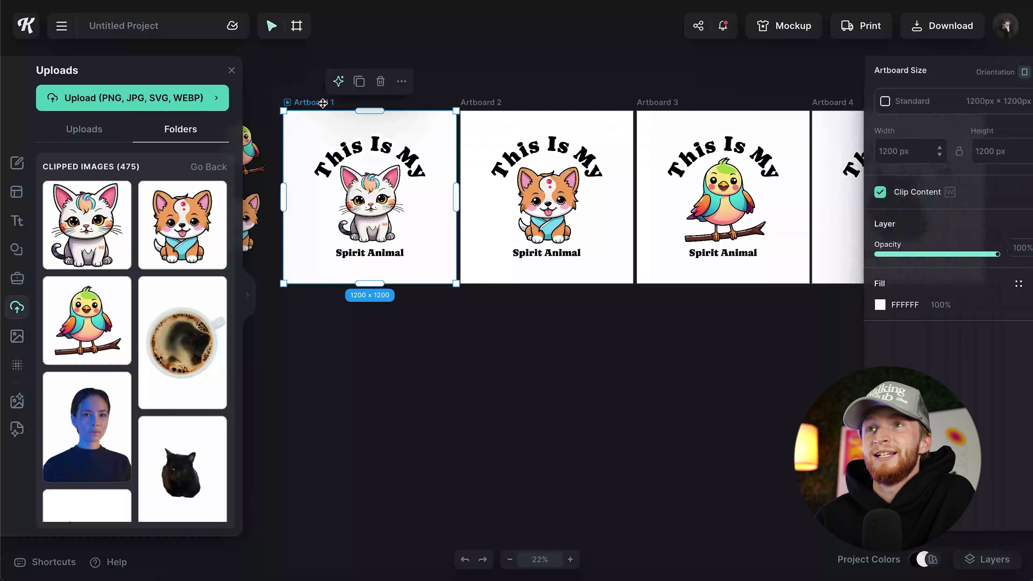
pyautogui.moveTo(323, 103); pyautogui.dragTo(669, 295)
pyautogui.hscroll(5, 477, 281)
pyautogui.moveTo(348, 286); pyautogui.dragTo(523, 295)
# Change the lower text on Artboard 6 to "Favorite Animal".
pyautogui.hscroll(-8, 492, 292)
pyautogui.scroll(-4, 492, 292)
pyautogui.doubleClick(562, 279)
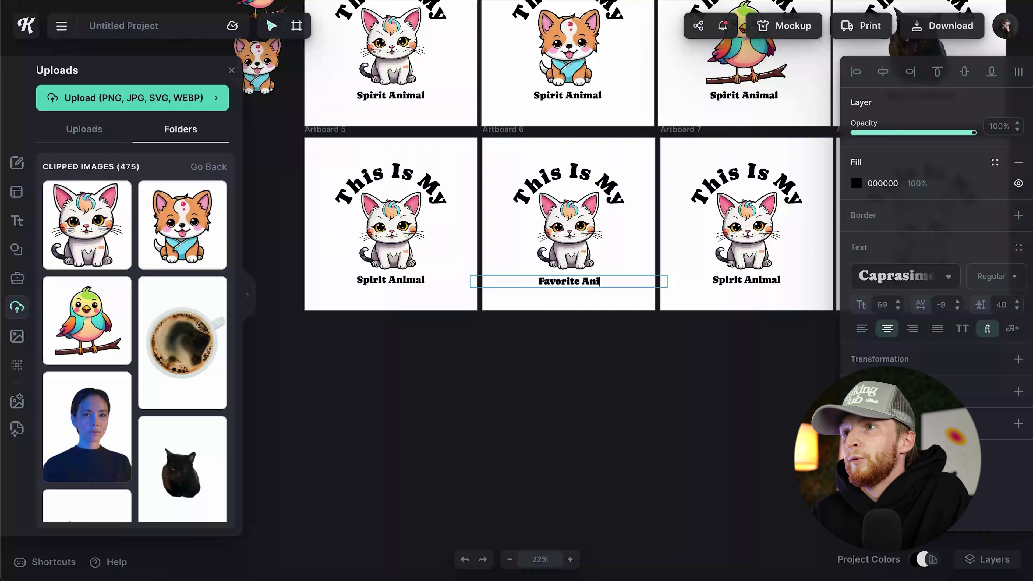
# Change the lower text on Artboard 7 to "Cute Pet".
pyautogui.hscroll(4, 662, 302)
pyautogui.scroll(1, 662, 302)
pyautogui.doubleClick(663, 302)
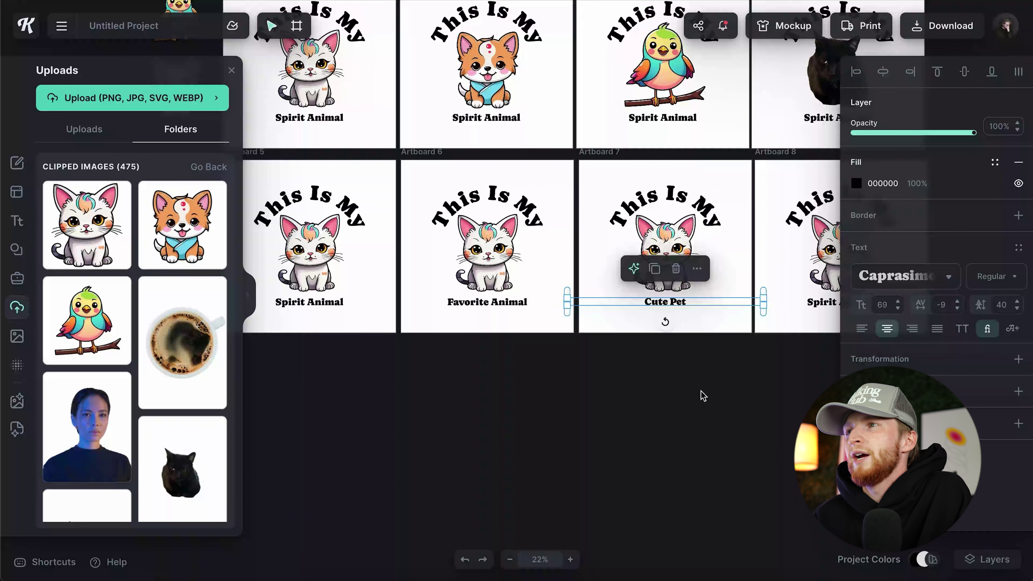
pyautogui.press('Escape')
# Change the lower text on Artboard 8 to "Favorite Thing".
pyautogui.hscroll(3, 703, 366)
pyautogui.click(719, 304)
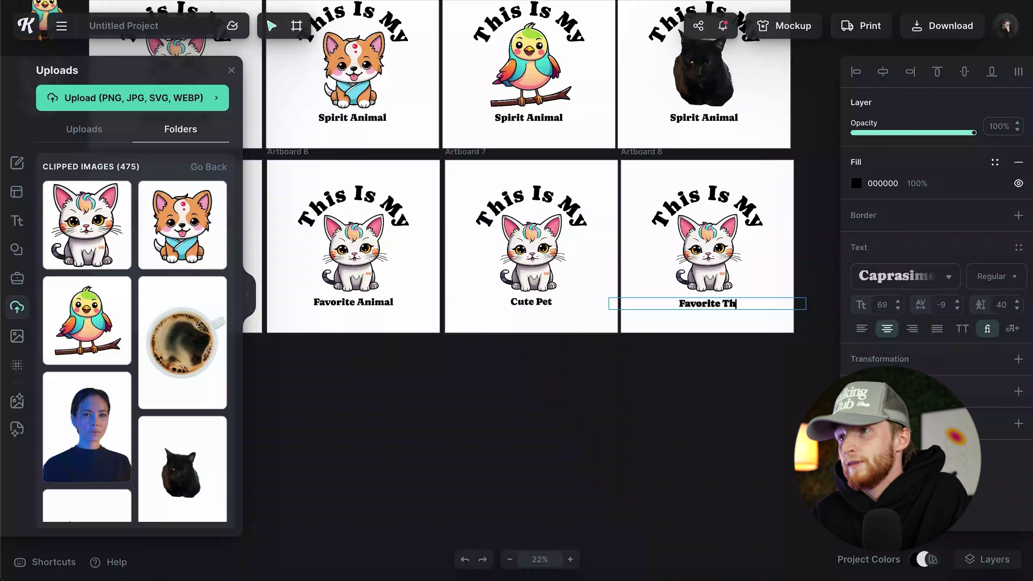
pyautogui.press('Escape')
pyautogui.hscroll(-2, 665, 393)
pyautogui.scroll(-4, 665, 392)
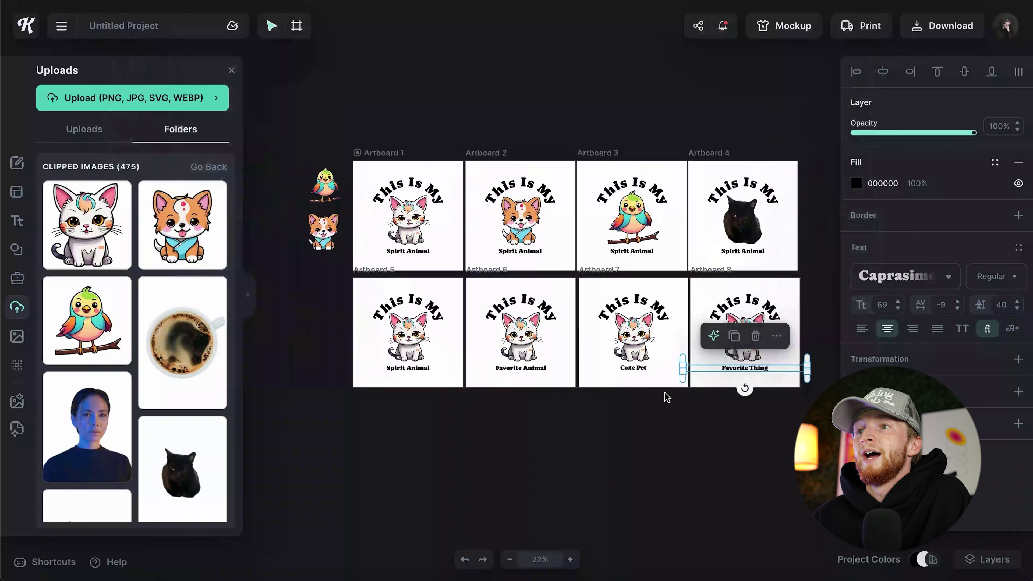
pyautogui.scroll(2, 625, 345)
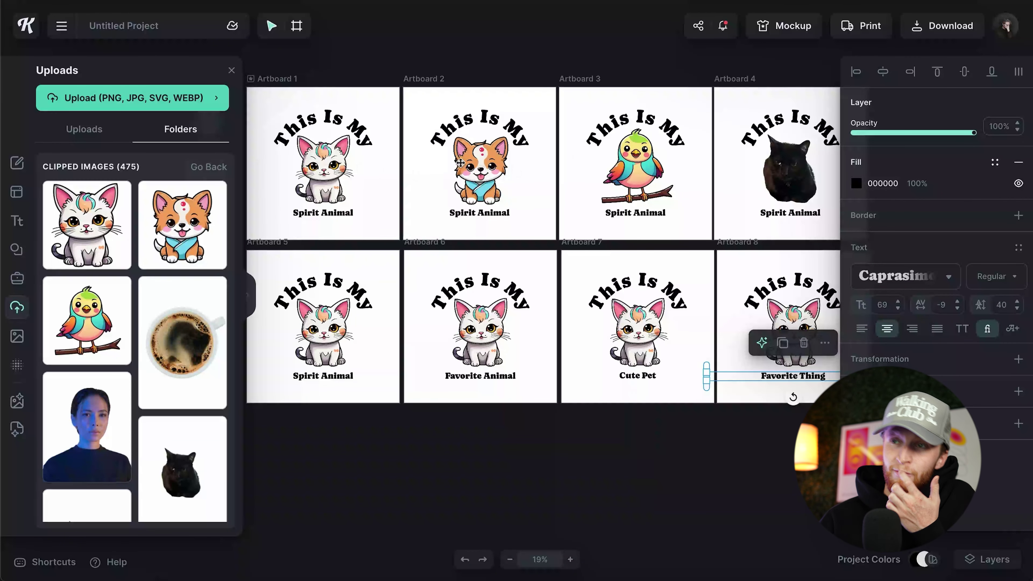
pyautogui.scroll(-2, 466, 280)
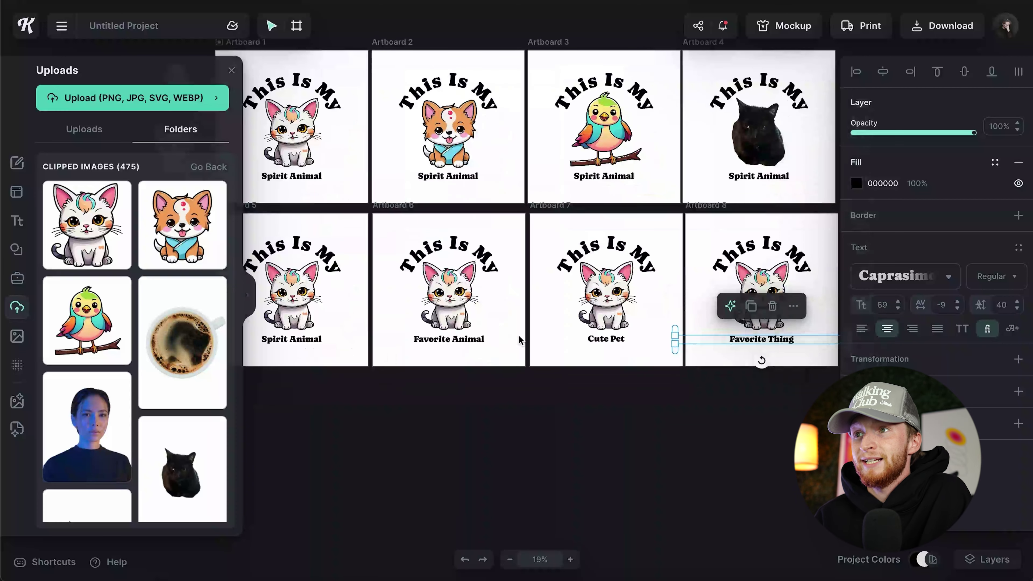
# Replace the cat images on Artboards 5 to 8 together with the orange puppy from the clipped images folder.
pyautogui.click(595, 410)
pyautogui.scroll(-2, 595, 411)
pyautogui.hscroll(-2, 454, 339)
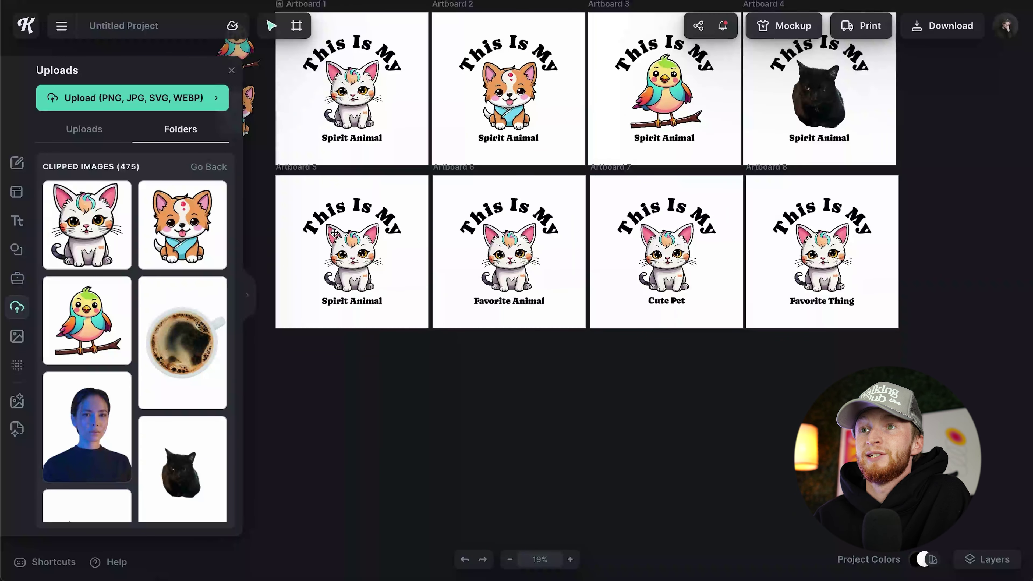
pyautogui.click(376, 253)
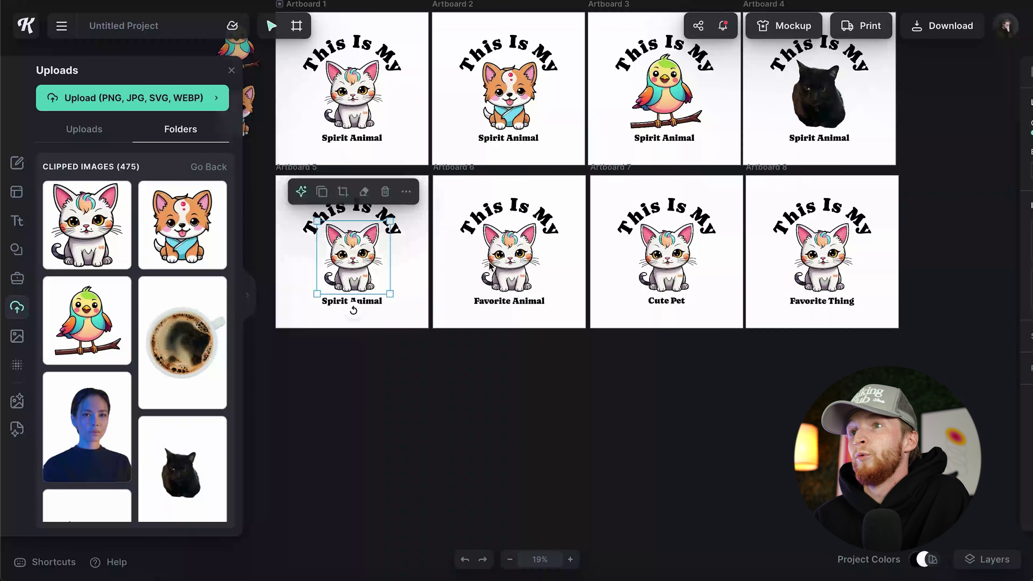
pyautogui.keyDown('shift'); pyautogui.click(509, 256); pyautogui.keyUp('shift')
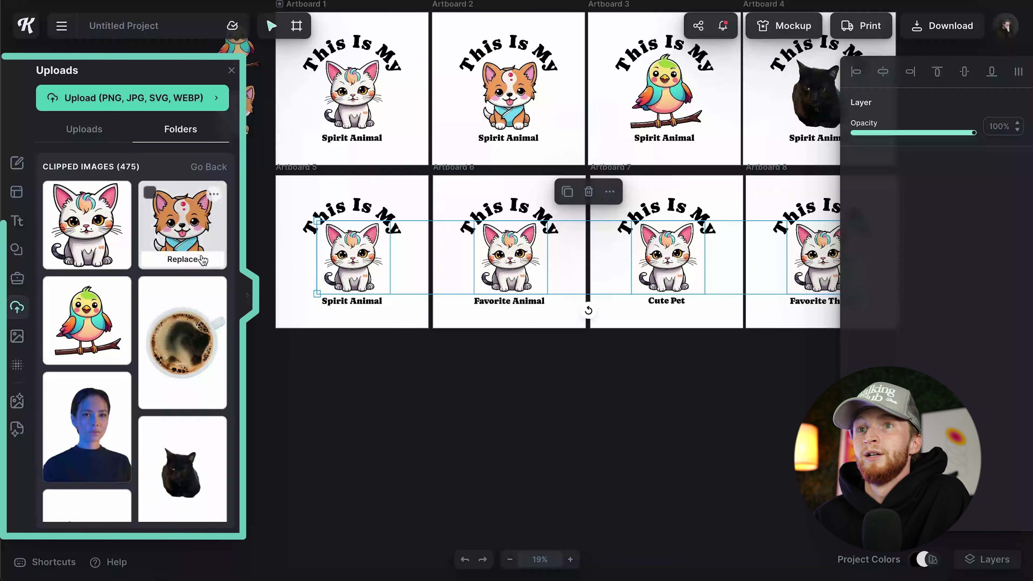
pyautogui.click(195, 253)
pyautogui.click(573, 396)
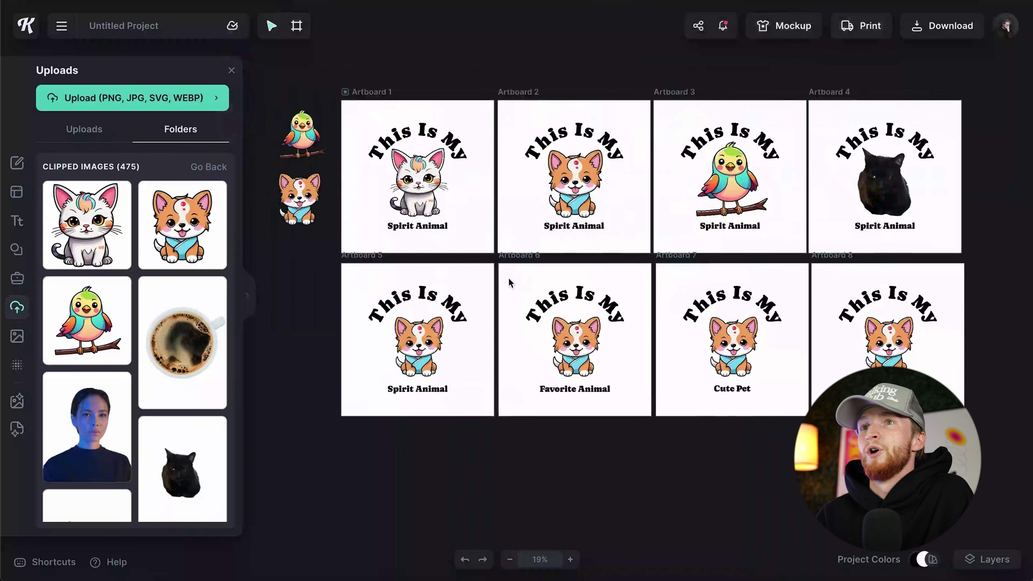
# Replace all animal images on the eight artboards and the two loose ones beside them with the black cat cutout from the clipped images.
pyautogui.click(311, 134)
pyautogui.keyDown('shift'); pyautogui.click(303, 195); pyautogui.keyUp('shift')
pyautogui.keyDown('shift'); pyautogui.click(441, 175); pyautogui.keyUp('shift')
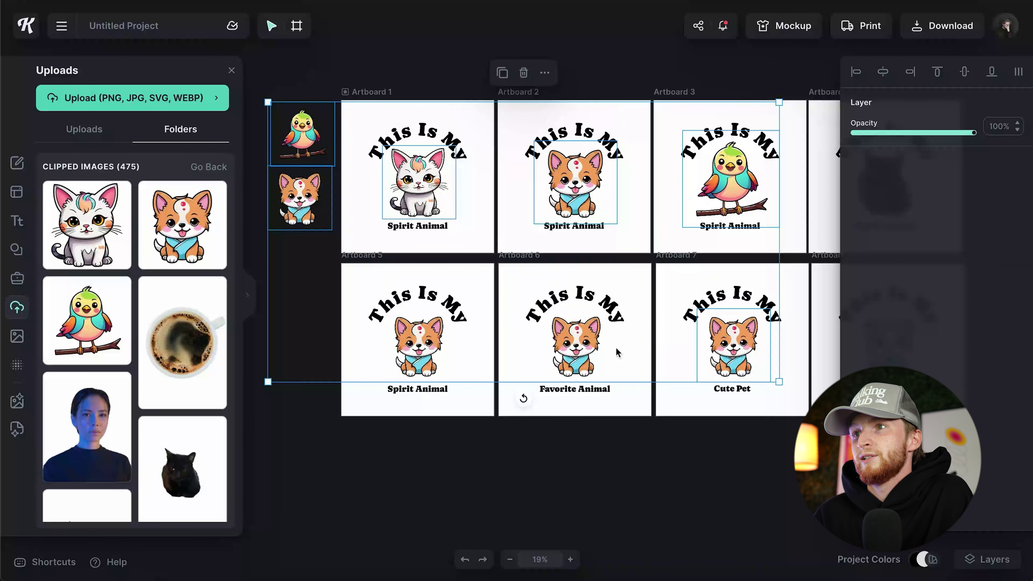
pyautogui.keyDown('shift'); pyautogui.click(428, 337); pyautogui.keyUp('shift')
pyautogui.hscroll(5, 459, 322)
pyautogui.keyDown('shift'); pyautogui.click(679, 191); pyautogui.keyUp('shift')
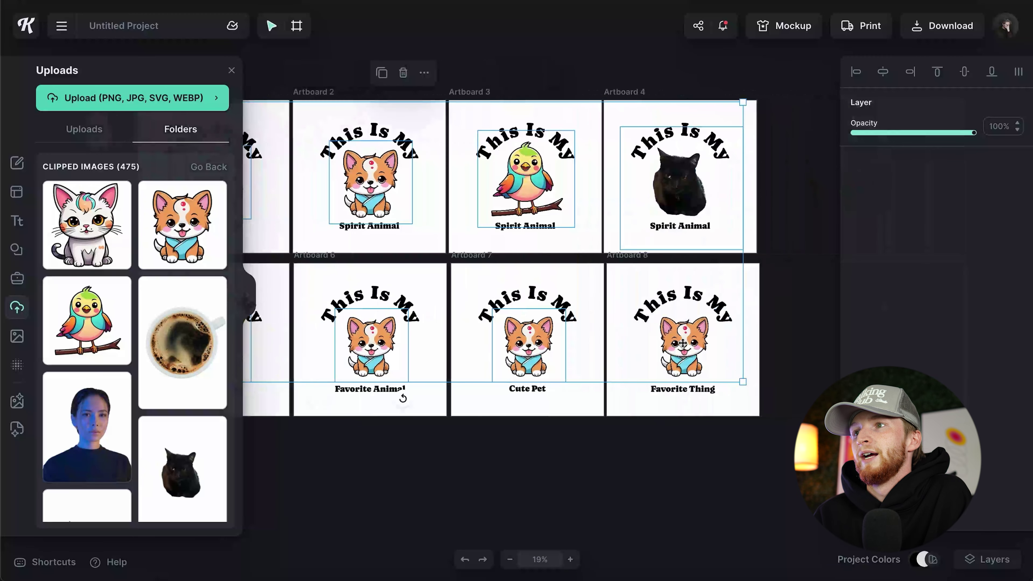
pyautogui.scroll(-2, 187, 431)
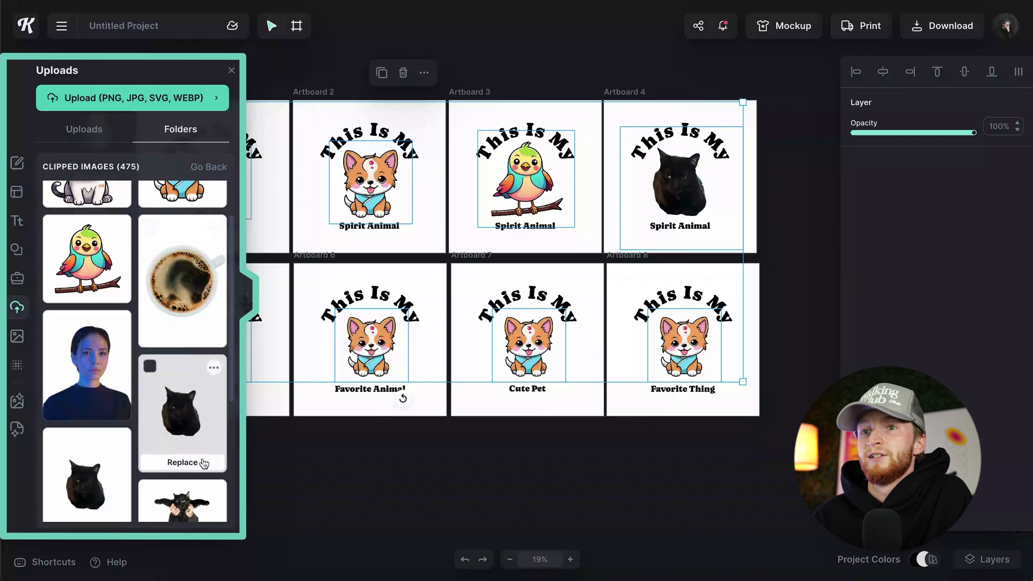
pyautogui.click(193, 468)
pyautogui.hscroll(-7, 379, 355)
pyautogui.click(378, 355)
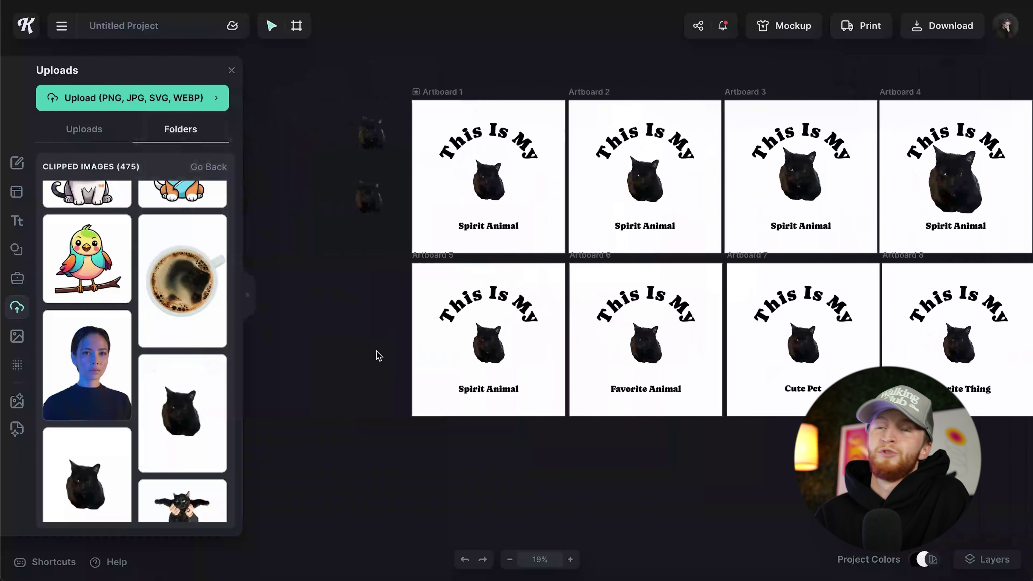